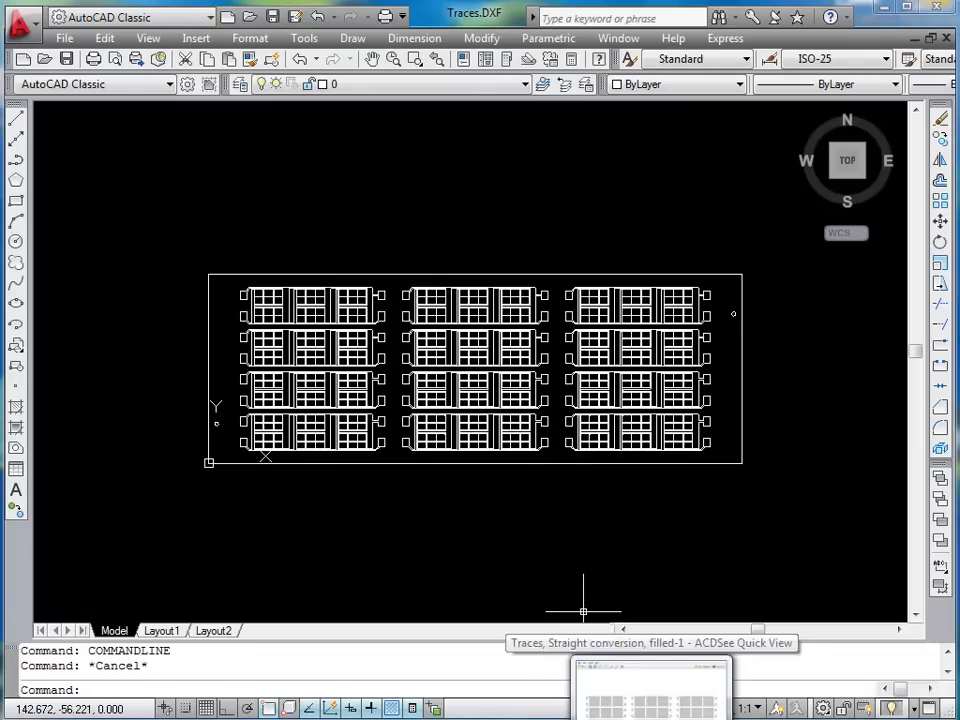
- Switch to ACDSee Quick View and examine the "Traces, Straight conversion, filled-1" image up close
{"action": "left_click", "coordinate": [651, 690]}
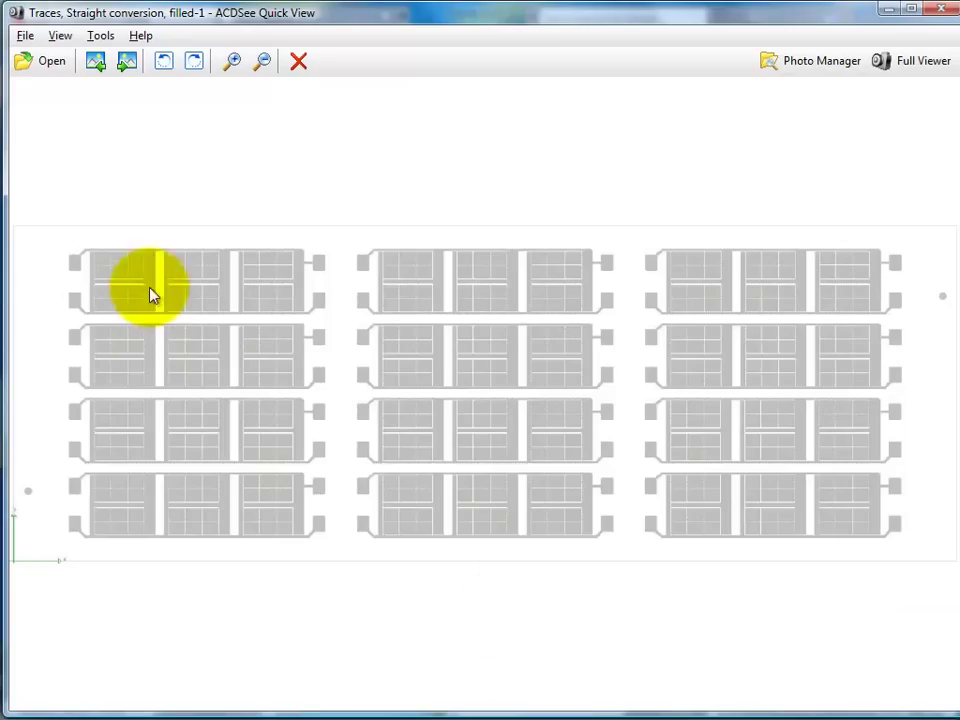
{"action": "left_click", "coordinate": [232, 61]}
{"action": "left_click", "coordinate": [232, 61]}
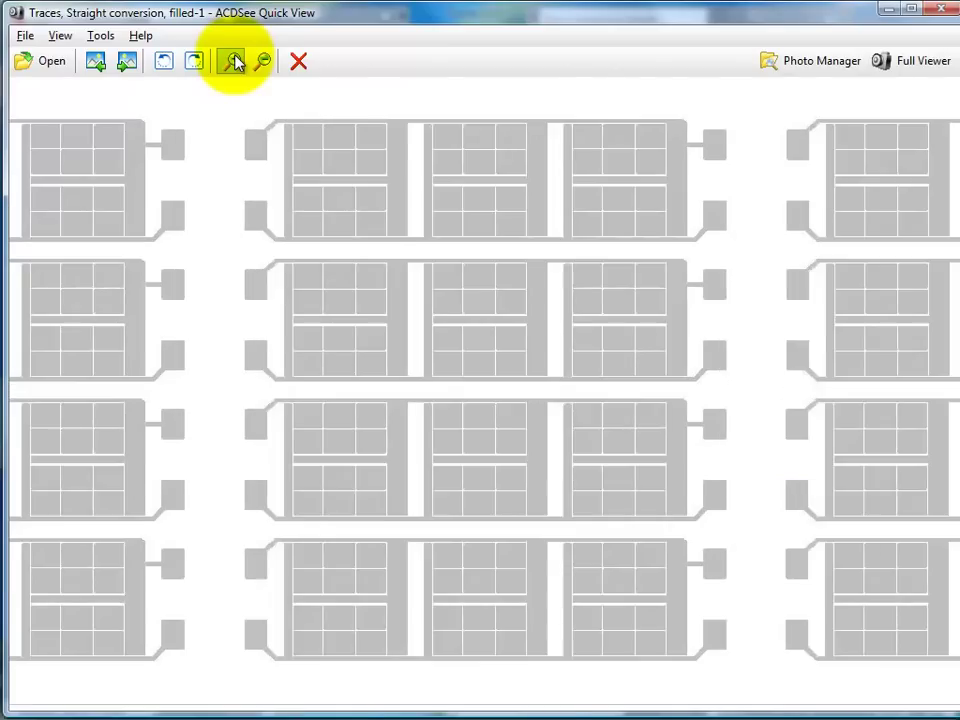
{"action": "left_click", "coordinate": [232, 61]}
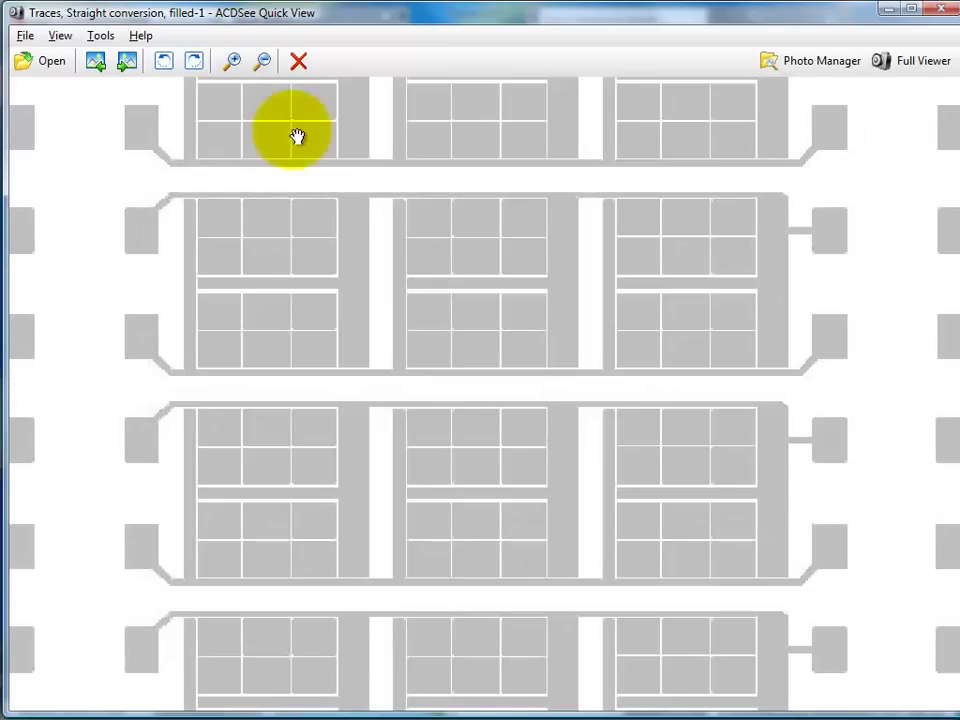
{"action": "left_click", "coordinate": [260, 62]}
{"action": "left_click", "coordinate": [260, 62]}
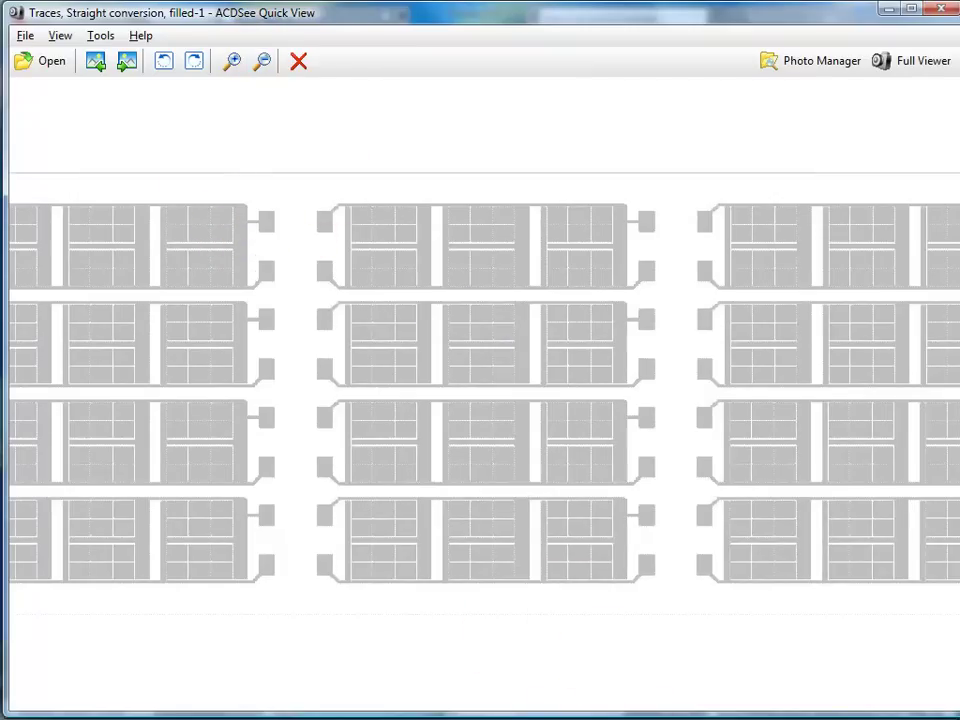
- Switch back to AutoCAD and check the object type of the top and side edges of one rounded rectangle
{"action": "key", "text": "alt+Tab"}
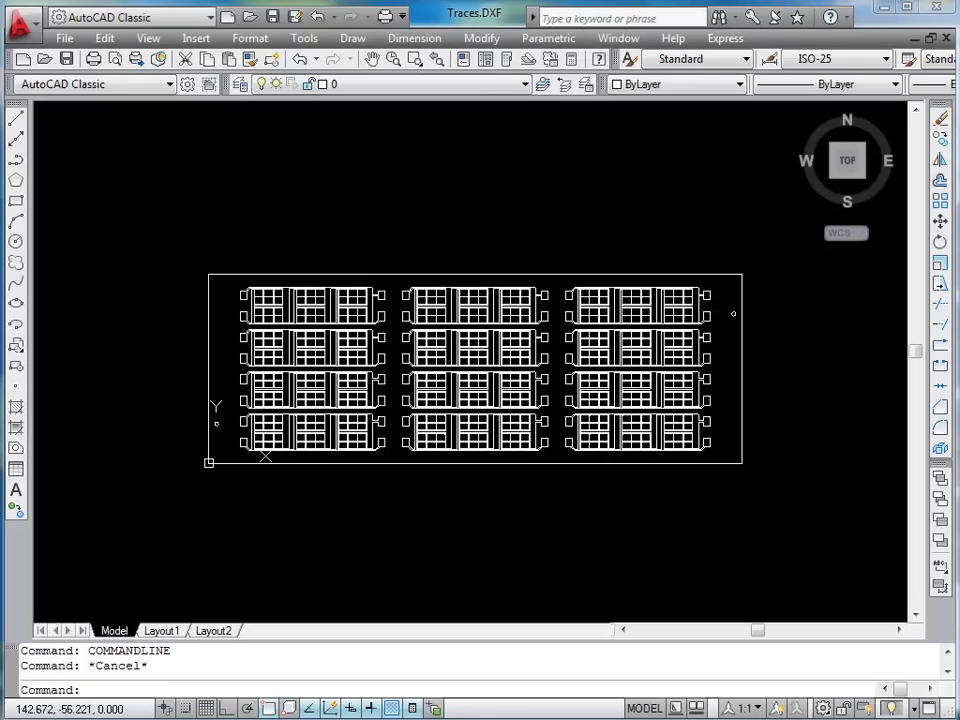
{"action": "scroll", "coordinate": [281, 370], "scroll_direction": "up", "scroll_amount": 8}
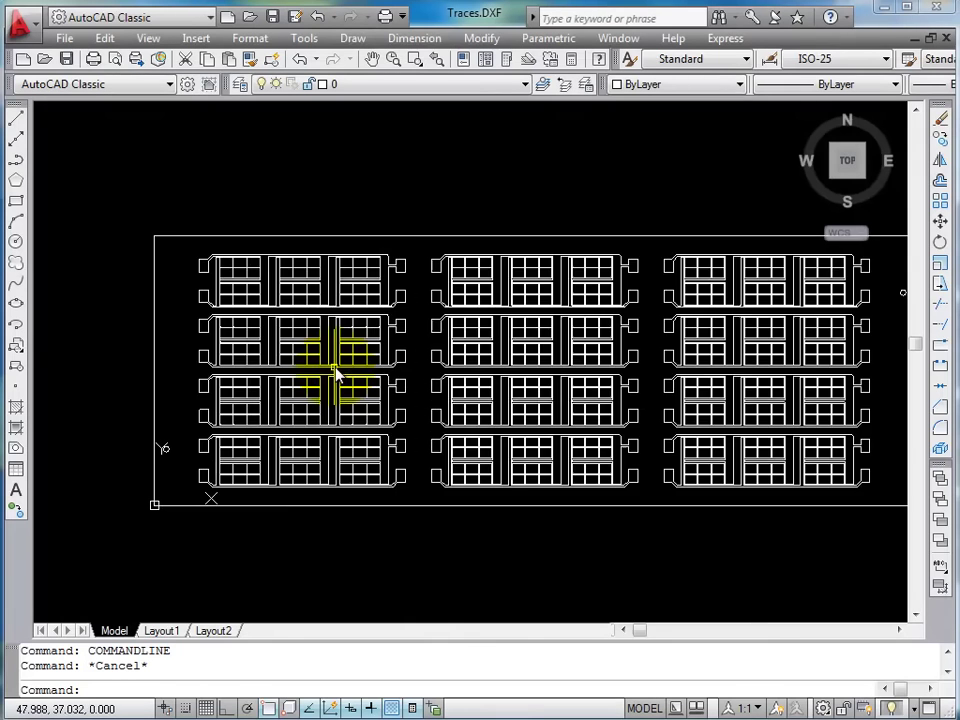
{"action": "scroll", "coordinate": [384, 227], "scroll_direction": "up", "scroll_amount": 5}
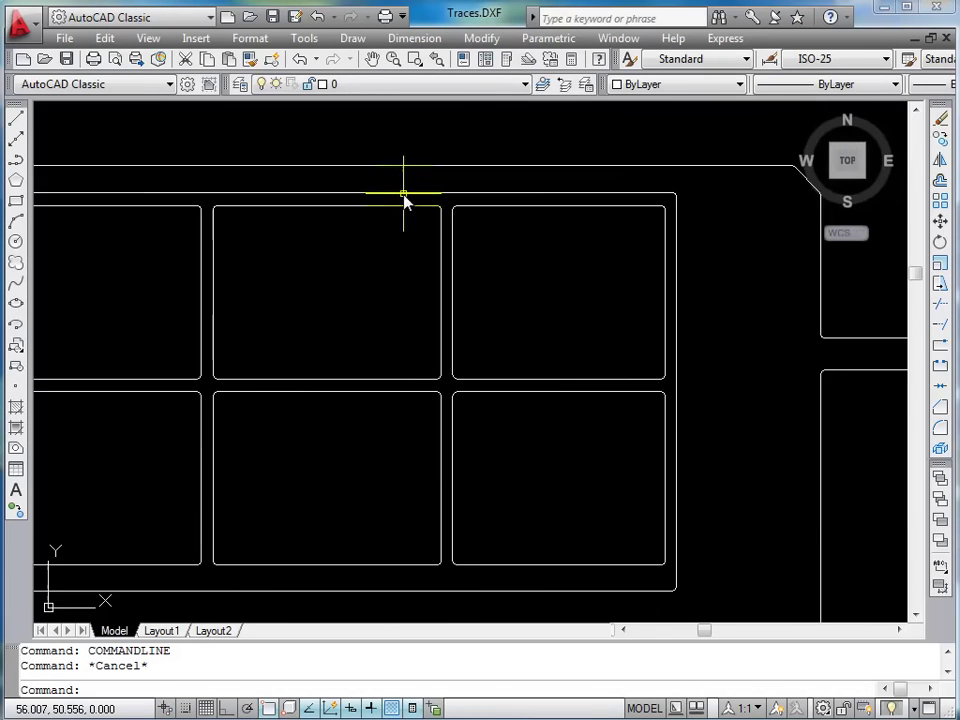
{"action": "left_click", "coordinate": [436, 219]}
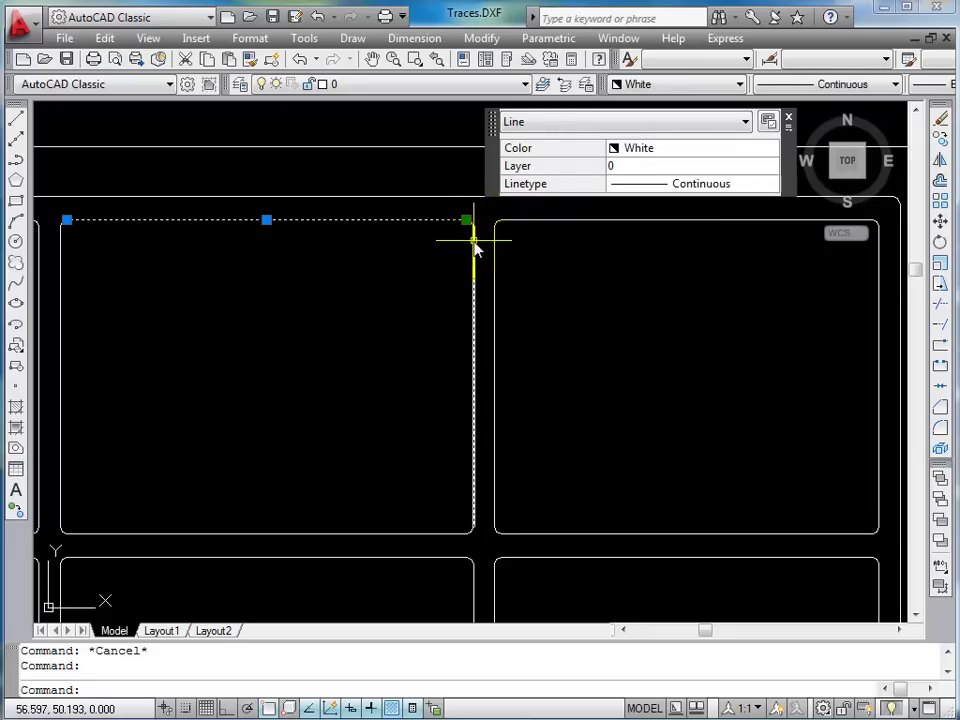
{"action": "left_click", "coordinate": [476, 249]}
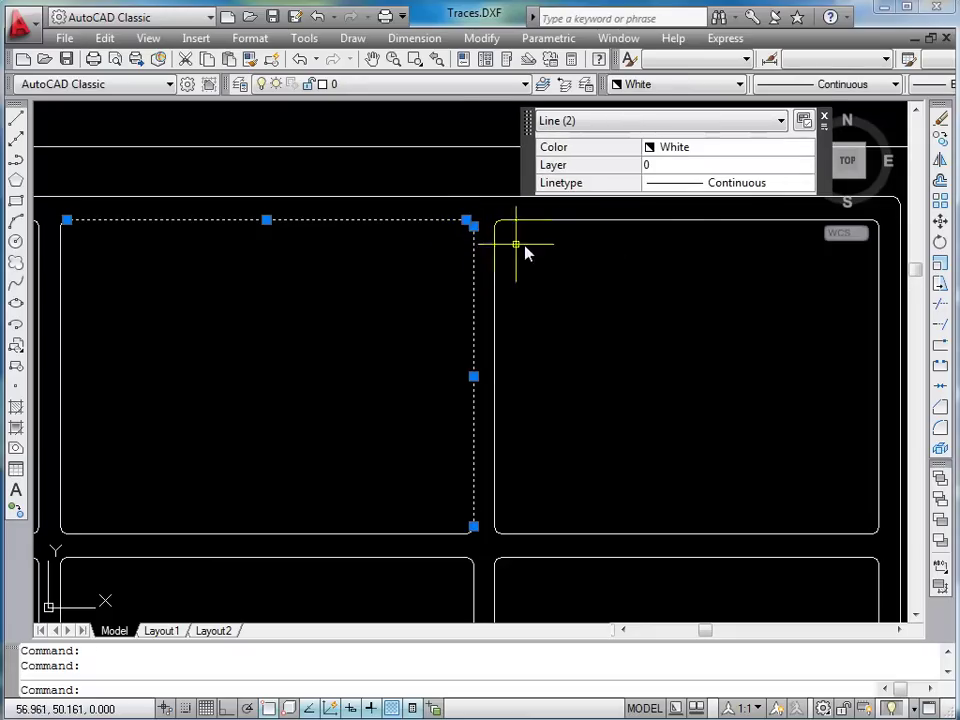
{"action": "left_click", "coordinate": [824, 118]}
{"action": "key", "text": "Escape"}
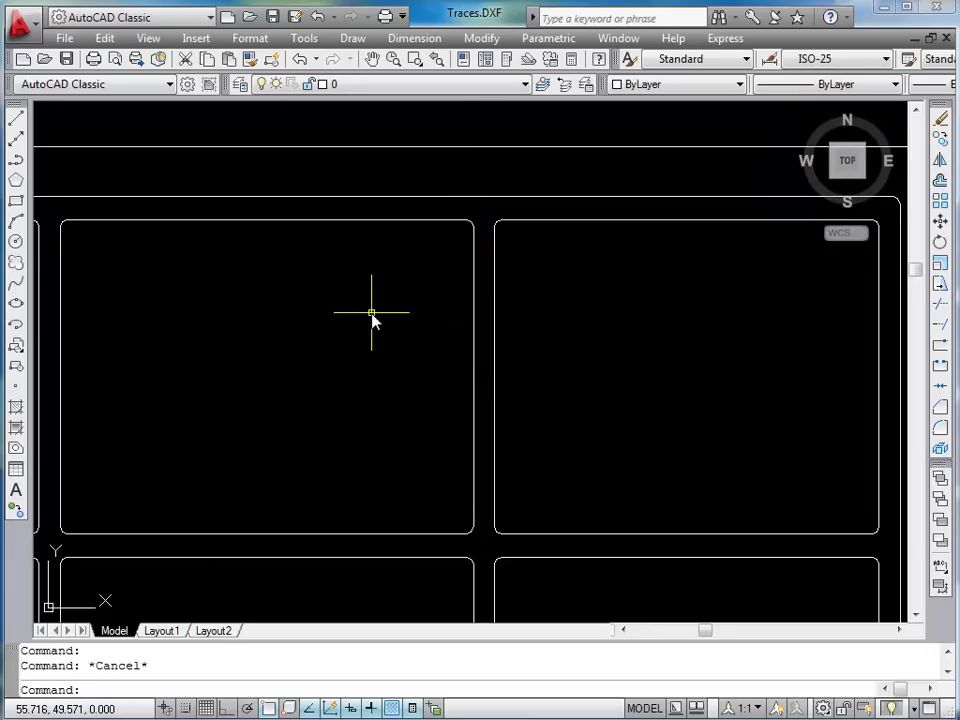
- Use PEDIT to convert the top edge line of an upper middle rounded rectangle into a polyline
{"action": "scroll", "coordinate": [371, 315], "scroll_direction": "down", "scroll_amount": 2}
{"action": "scroll", "coordinate": [371, 315], "scroll_direction": "down", "scroll_amount": 4}
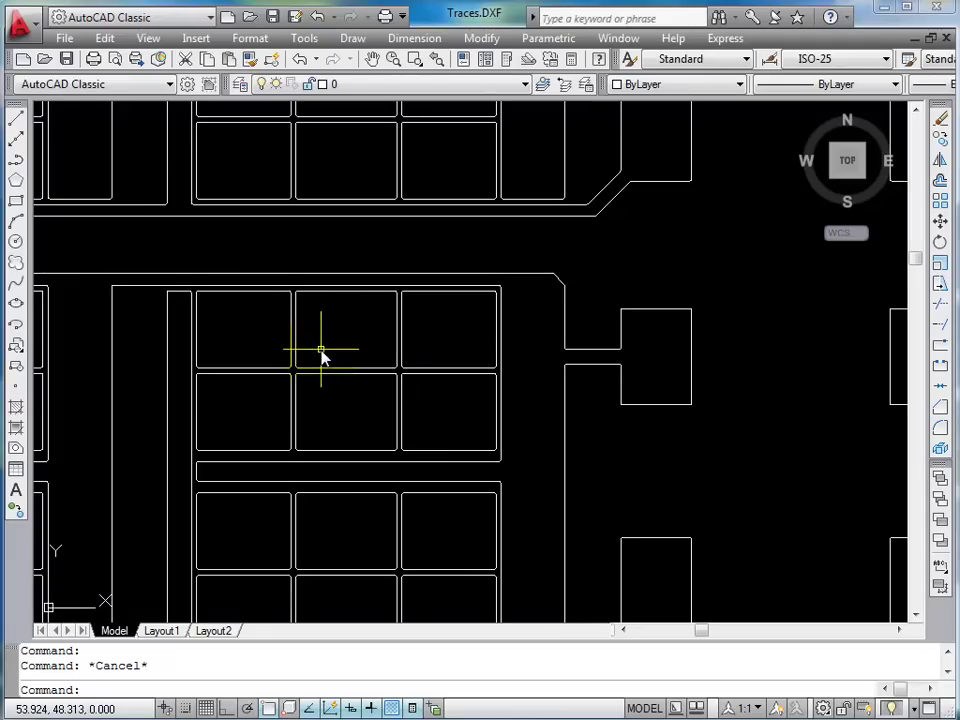
{"action": "scroll", "coordinate": [324, 352], "scroll_direction": "up", "scroll_amount": 6}
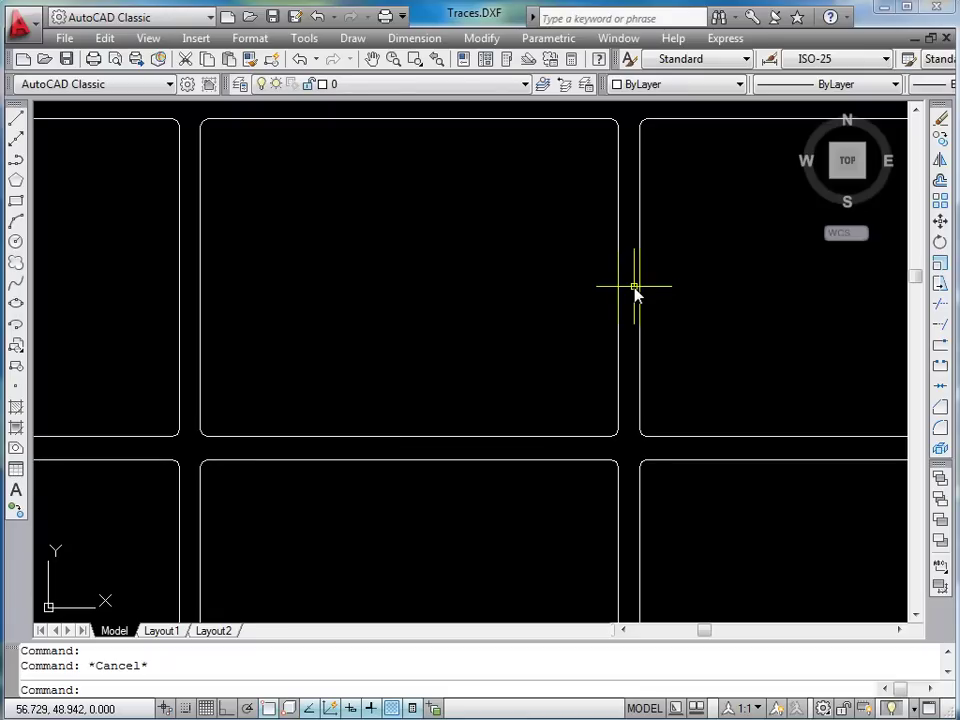
{"action": "type", "text": "pedit"}
{"action": "key", "text": "Return"}
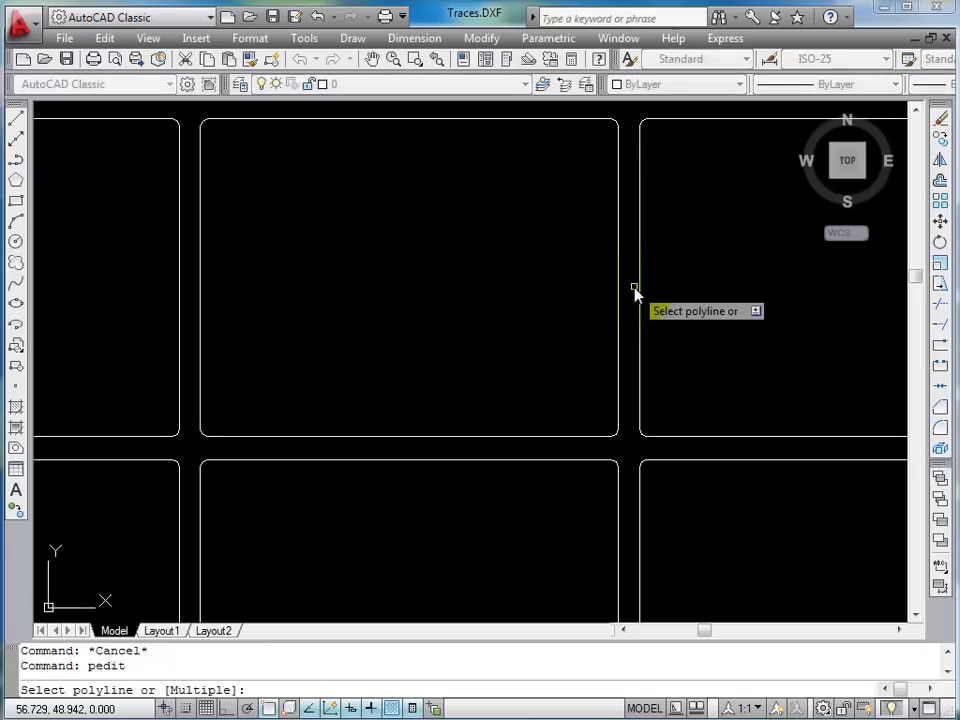
{"action": "left_click", "coordinate": [425, 120]}
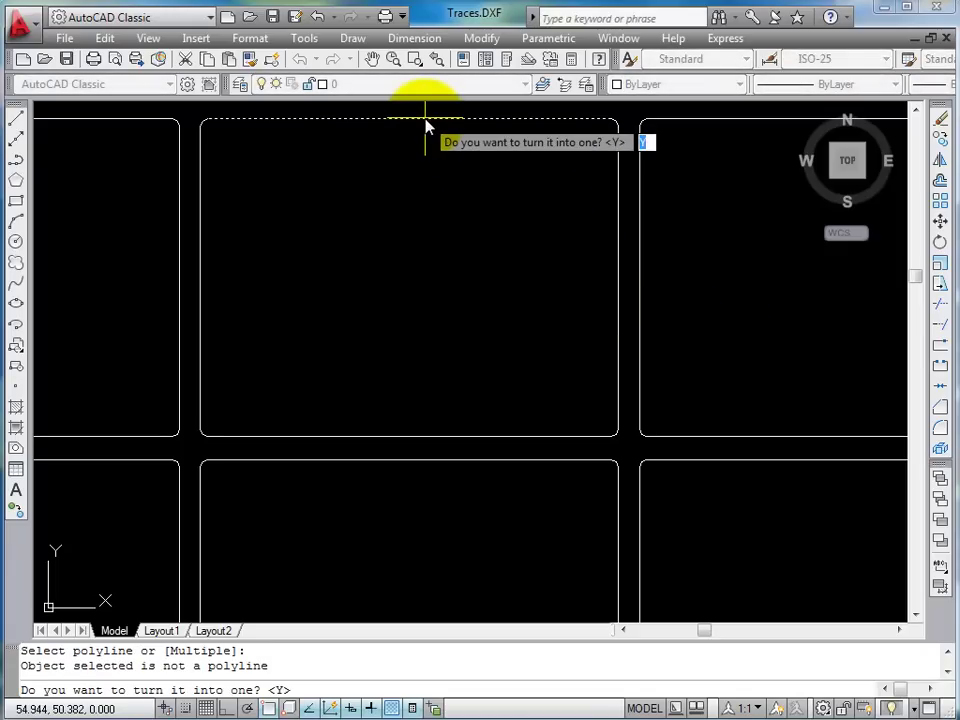
{"action": "type", "text": "y"}
{"action": "key", "text": "Return"}
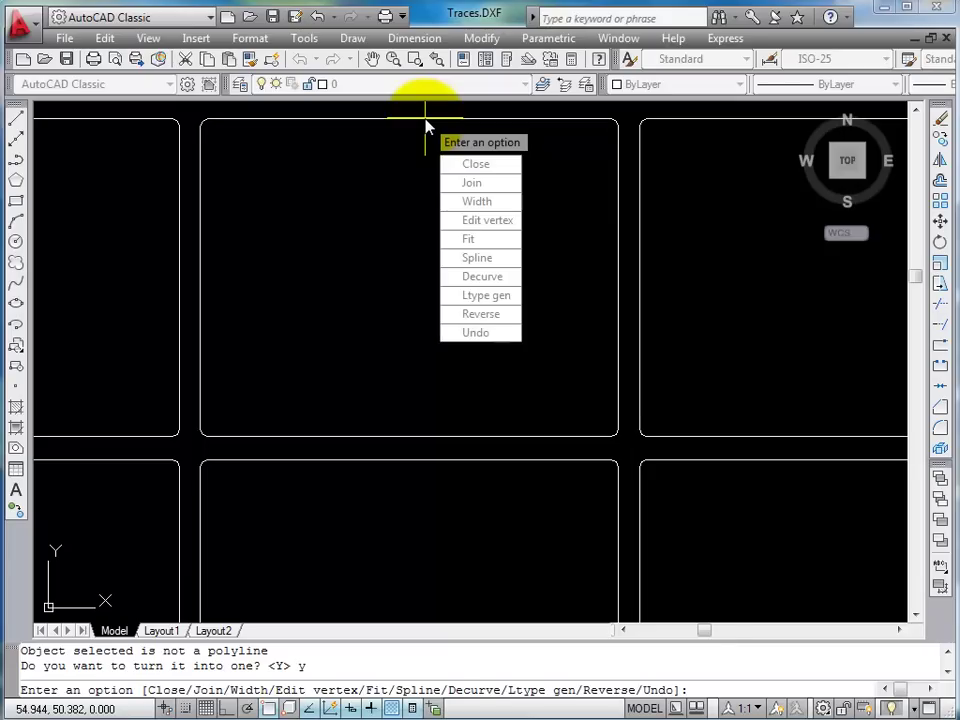
- Join all the edges and corner arcs of that rounded rectangle into one closed polyline and check its object type
{"action": "type", "text": "j"}
{"action": "key", "text": "Return"}
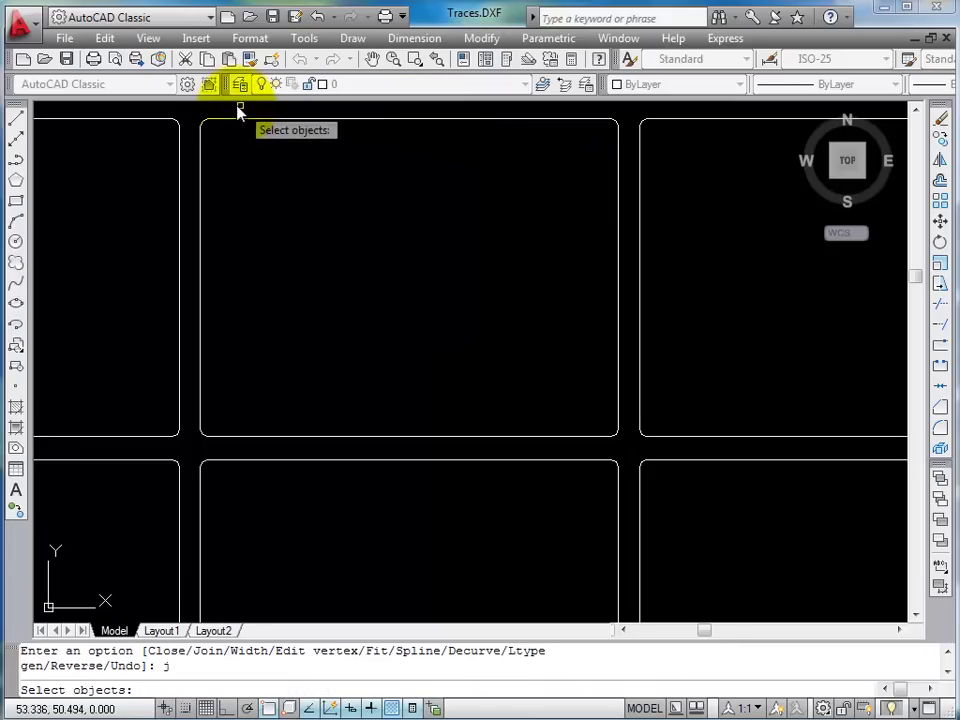
{"action": "left_click", "coordinate": [192, 112]}
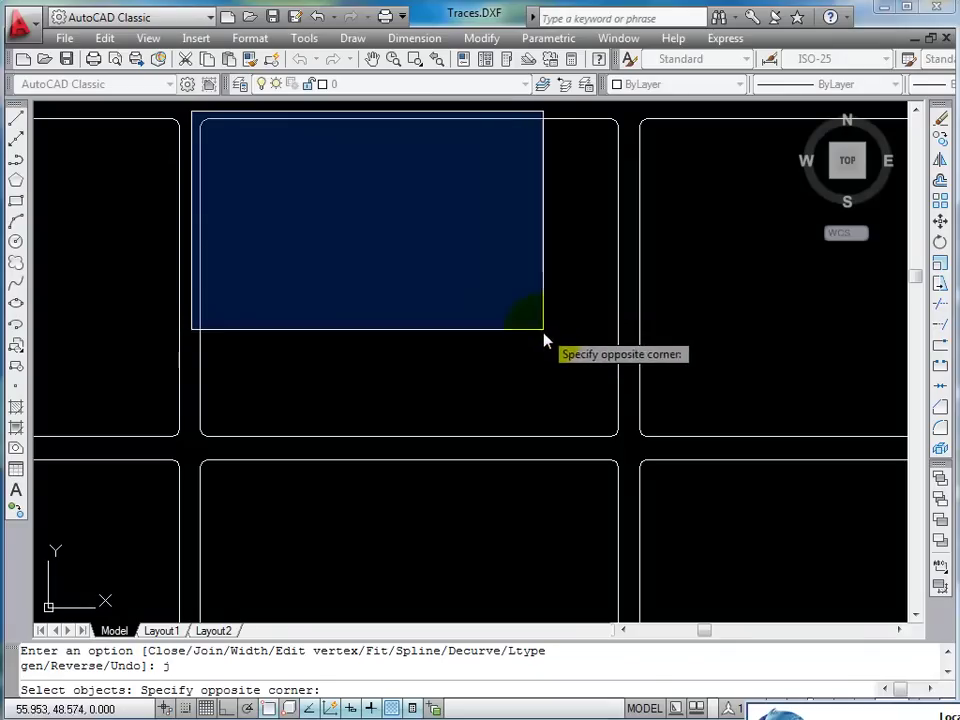
{"action": "left_click", "coordinate": [640, 450]}
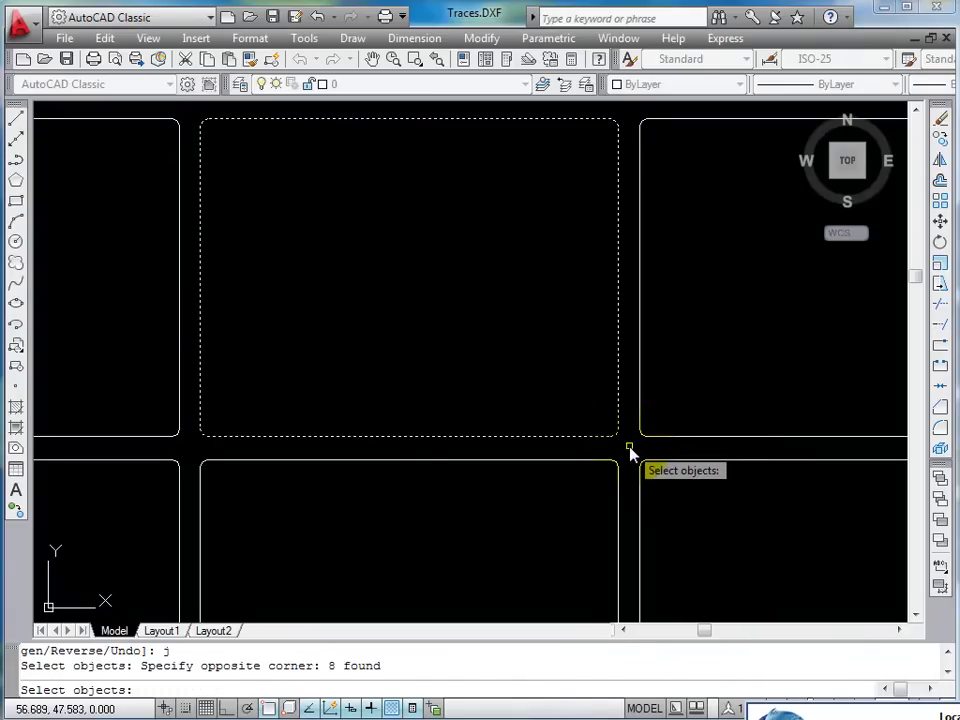
{"action": "key", "text": "Return"}
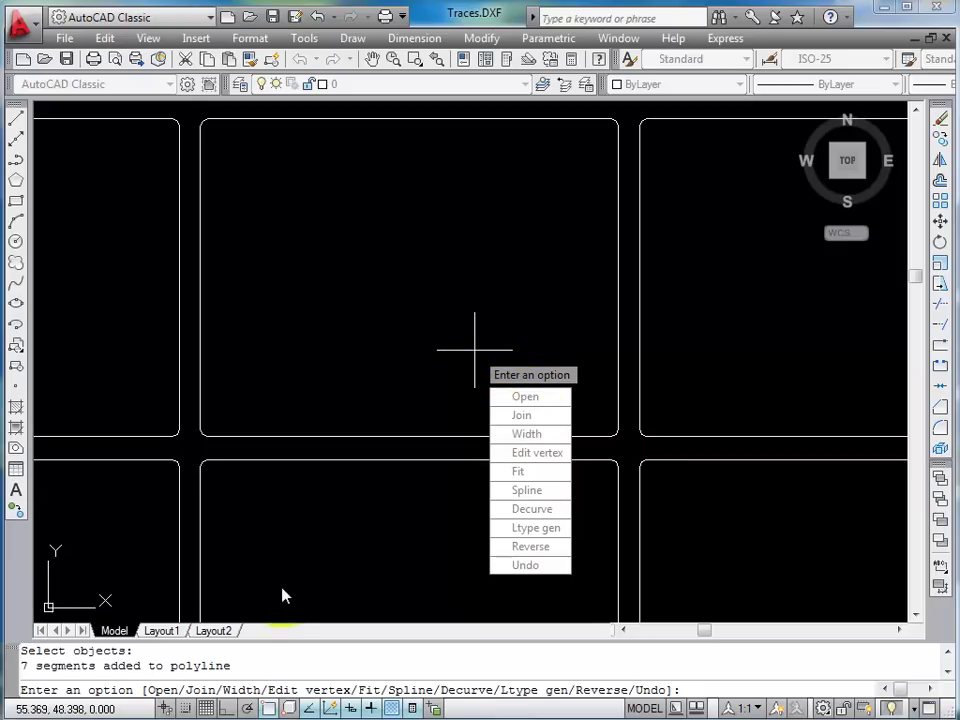
{"action": "key", "text": "Return"}
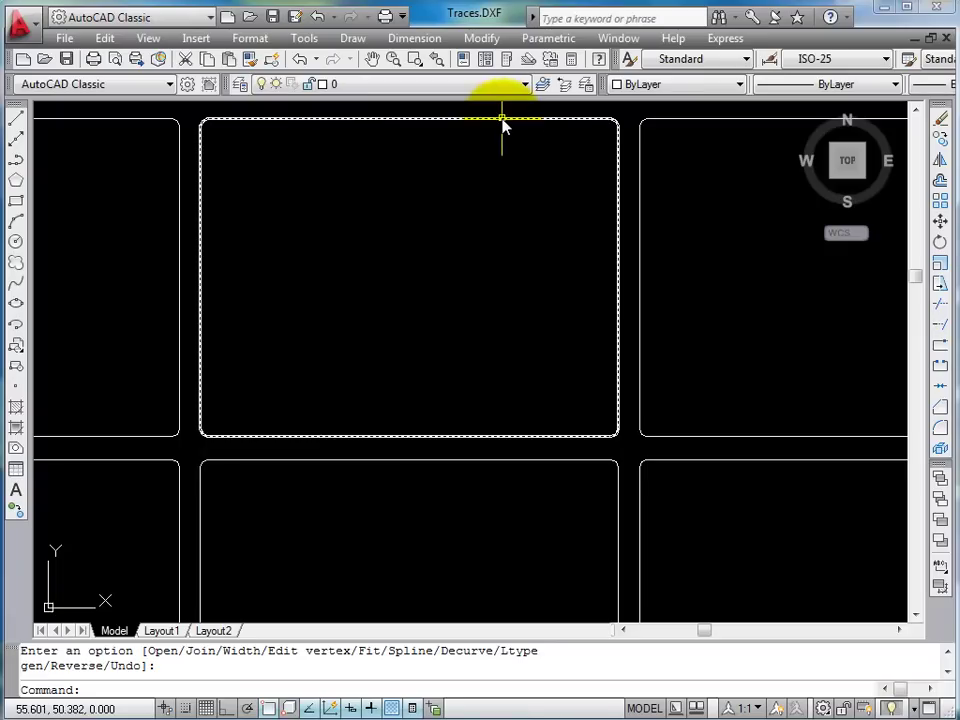
{"action": "mouse_move", "coordinate": [501, 122]}
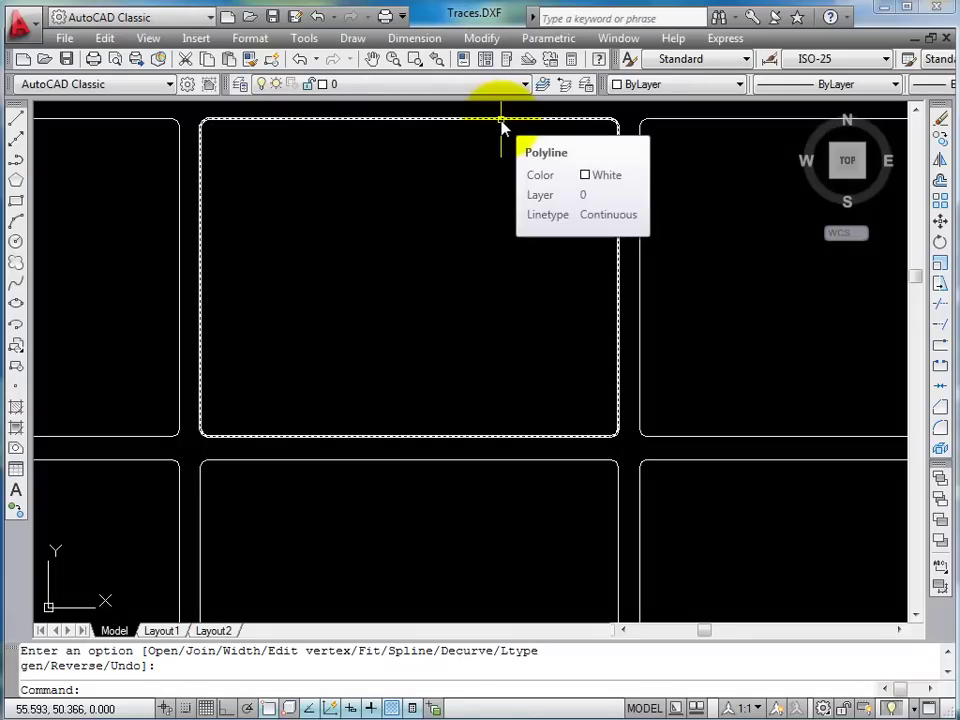
{"action": "key", "text": "Escape"}
- Survey the full array of traces inside the rectangular border of the drawing
{"action": "scroll", "coordinate": [447, 242], "scroll_direction": "down", "scroll_amount": 4}
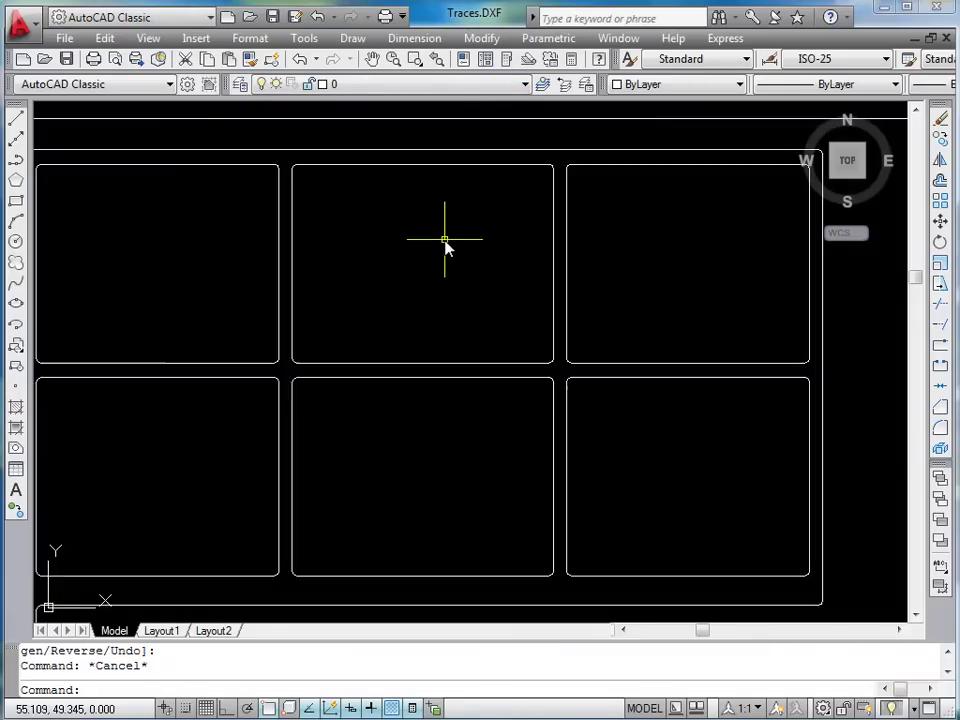
{"action": "scroll", "coordinate": [446, 248], "scroll_direction": "down", "scroll_amount": 4}
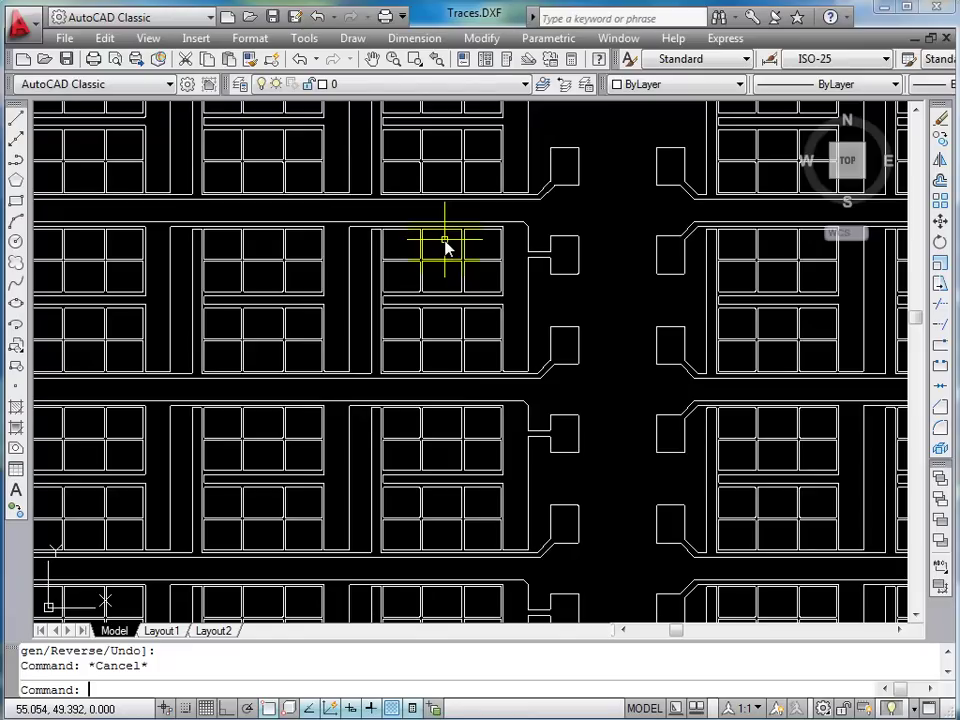
{"action": "scroll", "coordinate": [440, 250], "scroll_direction": "down", "scroll_amount": 5}
{"action": "scroll", "coordinate": [548, 290], "scroll_direction": "down", "scroll_amount": 2}
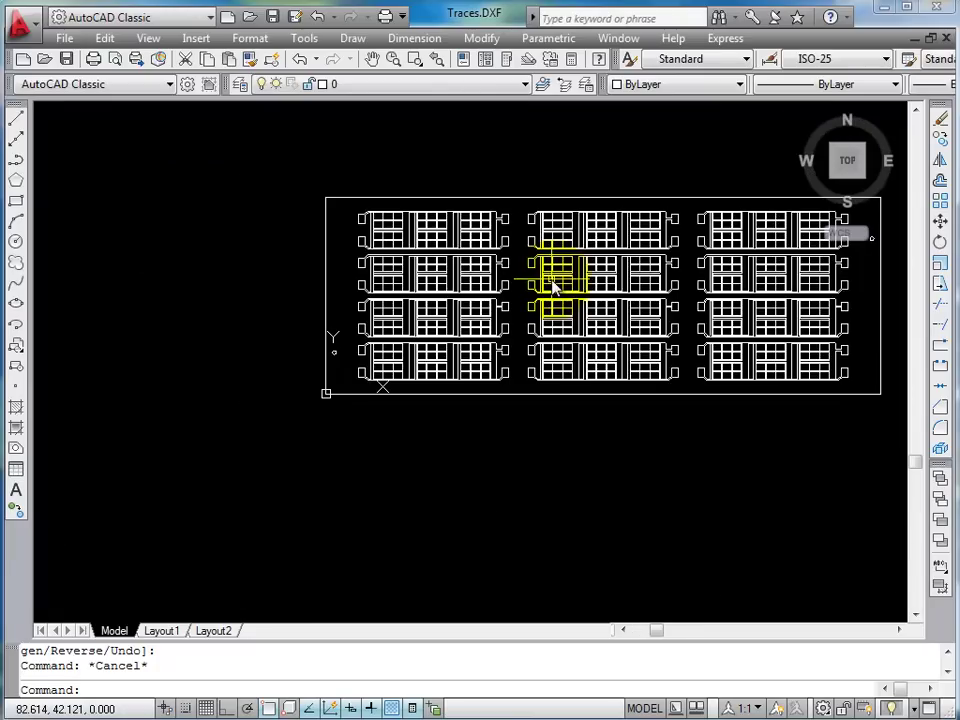
{"action": "left_click_drag", "start_coordinate": [596, 276], "coordinate": [456, 283]}
{"action": "mouse_move", "coordinate": [456, 287]}
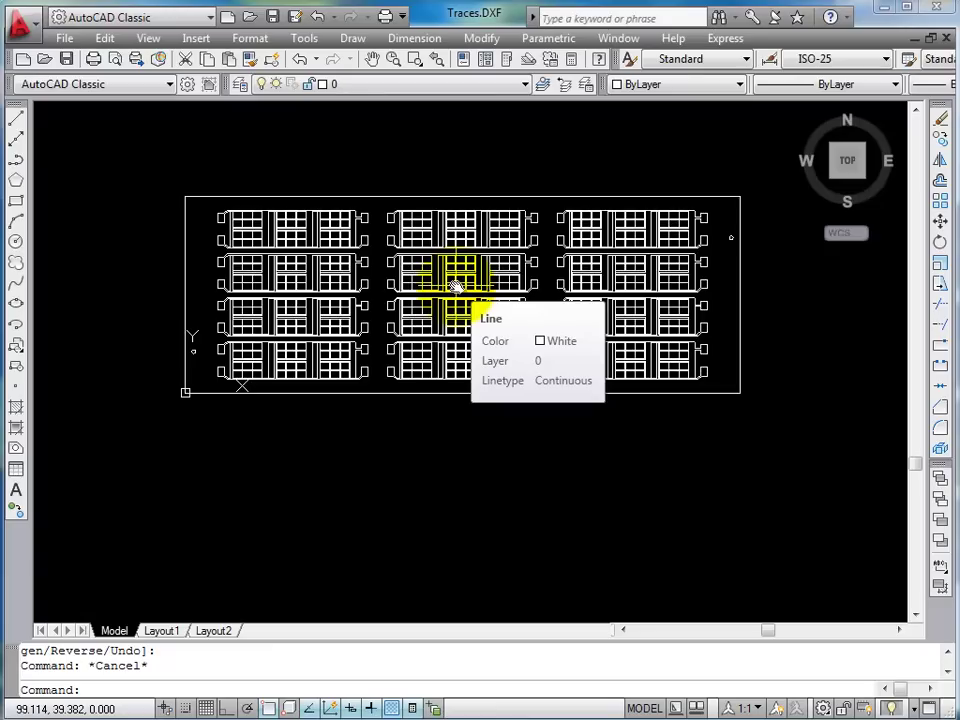
{"action": "scroll", "coordinate": [380, 399], "scroll_direction": "up", "scroll_amount": 1}
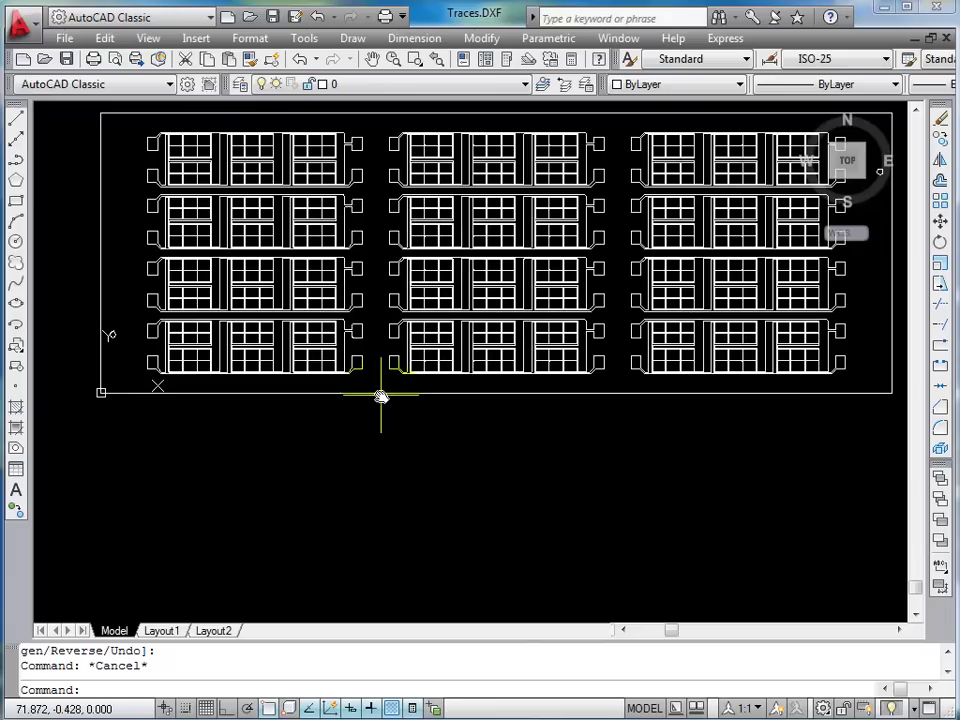
{"action": "scroll", "coordinate": [380, 397], "scroll_direction": "down", "scroll_amount": 2}
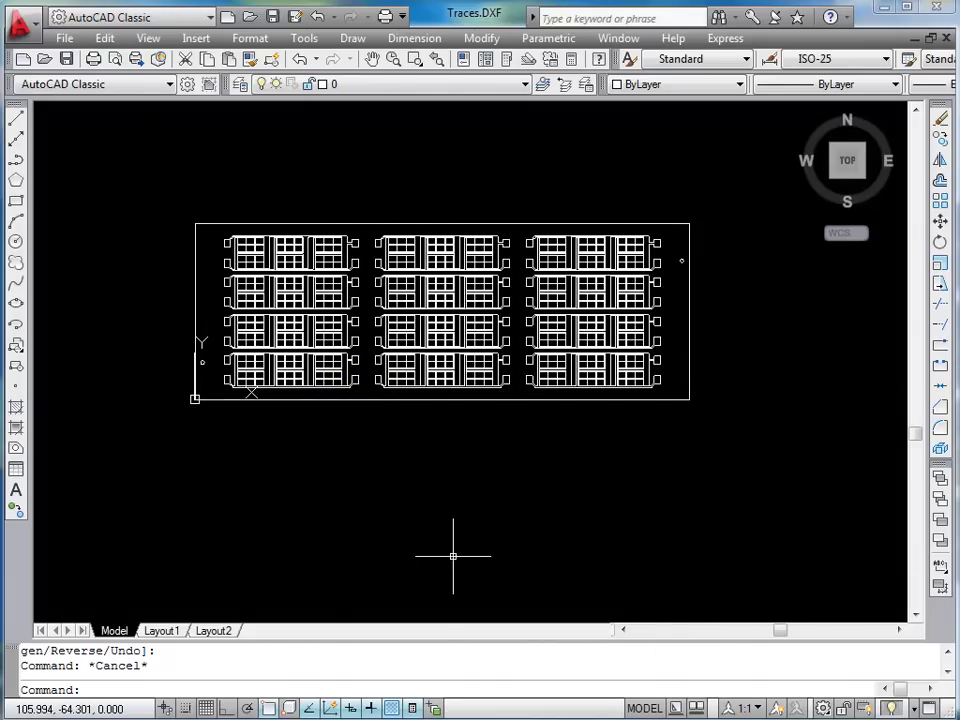
- Switch to ACDSee Quick View and compare the "no fill" and "filled" straight conversion images of the traces
{"action": "left_click", "coordinate": [606, 698]}
{"action": "scroll", "coordinate": [371, 246], "scroll_direction": "down", "scroll_amount": 1}
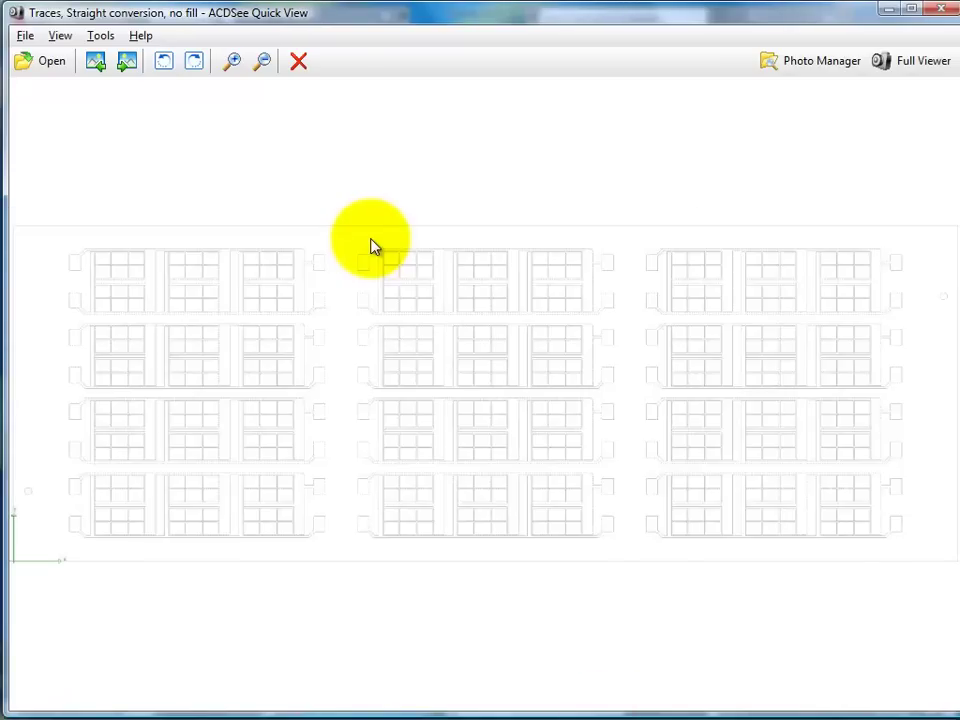
{"action": "scroll", "coordinate": [365, 258], "scroll_direction": "up", "scroll_amount": 1}
- Examine the filled traces image in detail and as a whole, and return to the AutoCAD drawing
{"action": "left_click", "coordinate": [232, 61]}
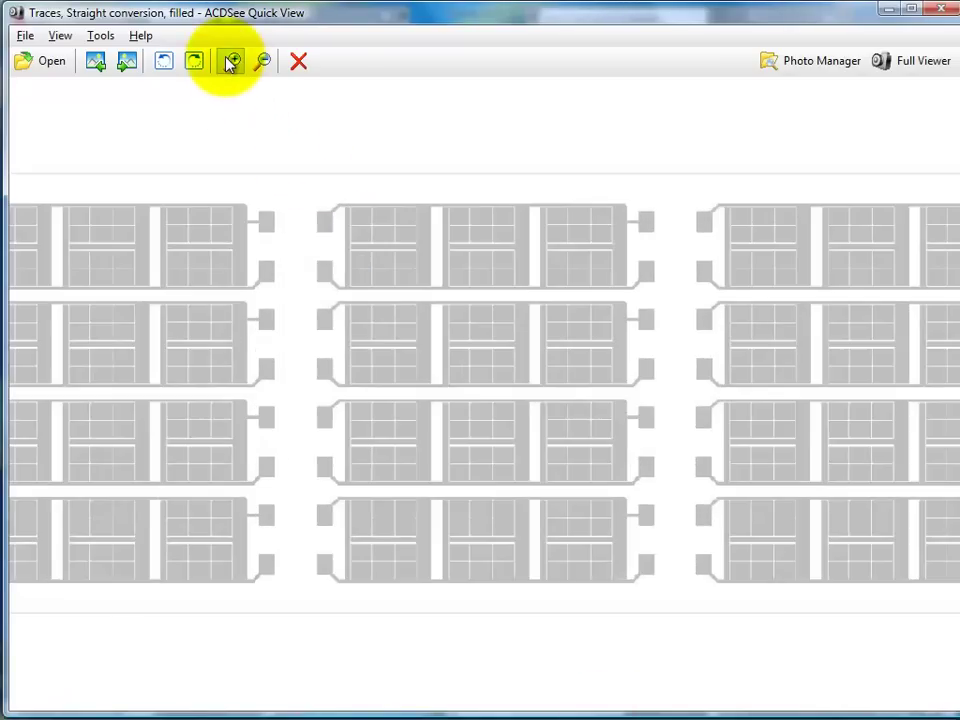
{"action": "left_click", "coordinate": [232, 61]}
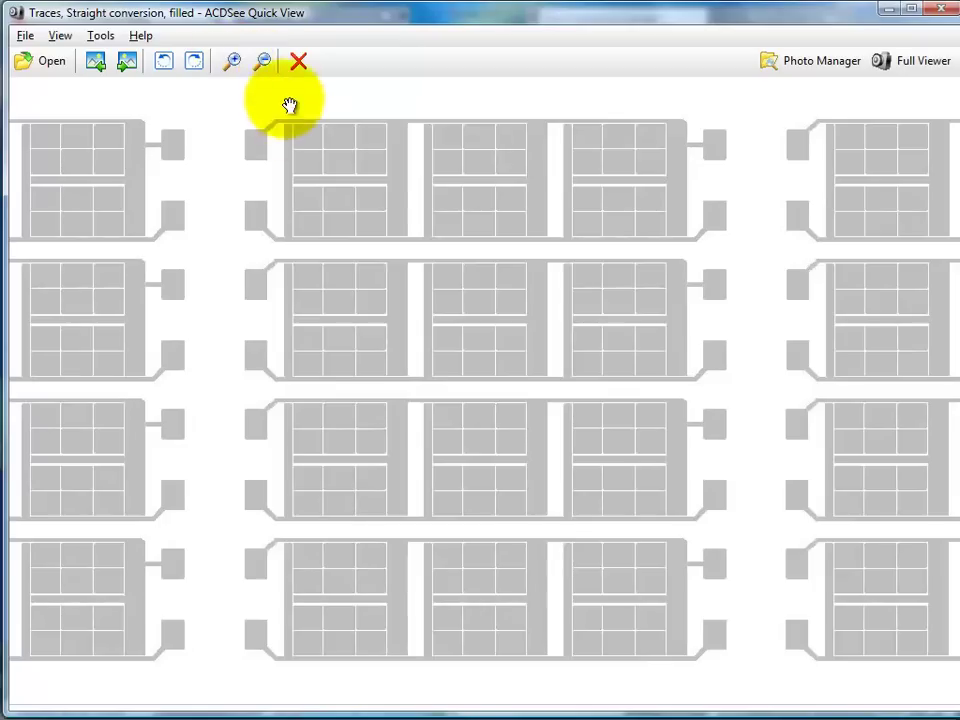
{"action": "mouse_move", "coordinate": [373, 240]}
{"action": "left_mouse_down"}
{"action": "mouse_move", "coordinate": [456, 420]}
{"action": "mouse_move", "coordinate": [736, 372]}
{"action": "left_mouse_up"}
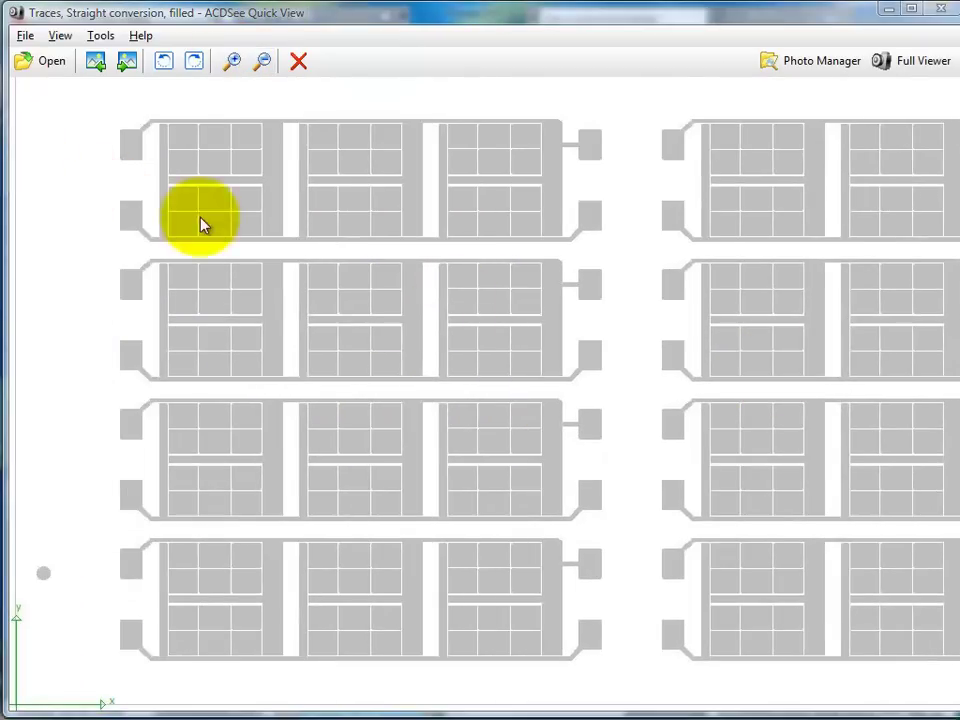
{"action": "left_click", "coordinate": [261, 61]}
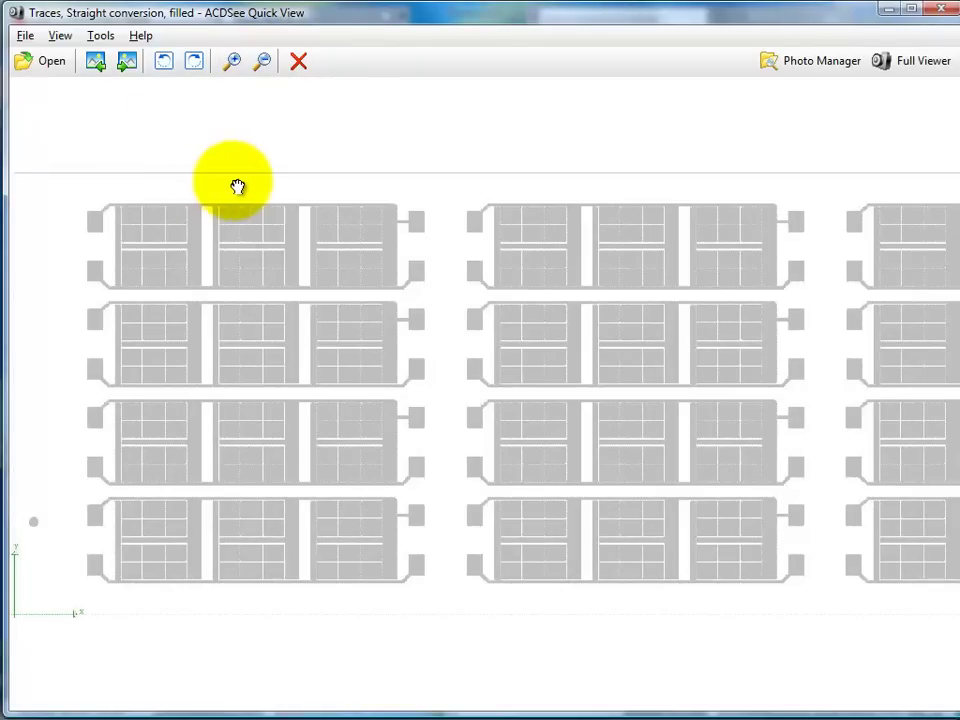
{"action": "left_click", "coordinate": [261, 61]}
{"action": "left_click", "coordinate": [261, 61]}
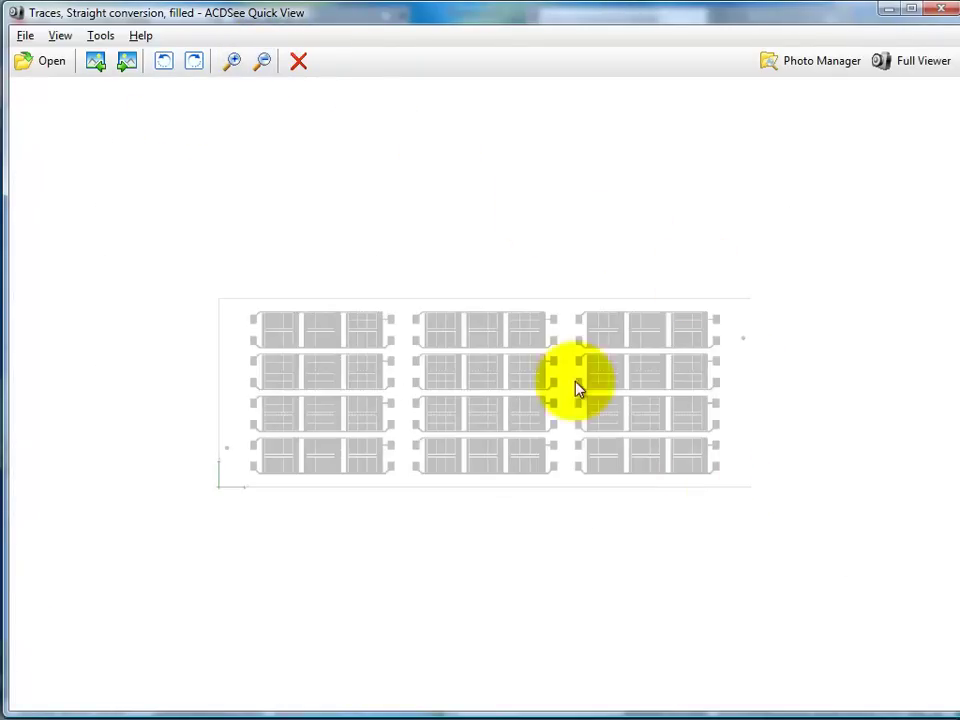
{"action": "left_click", "coordinate": [232, 61]}
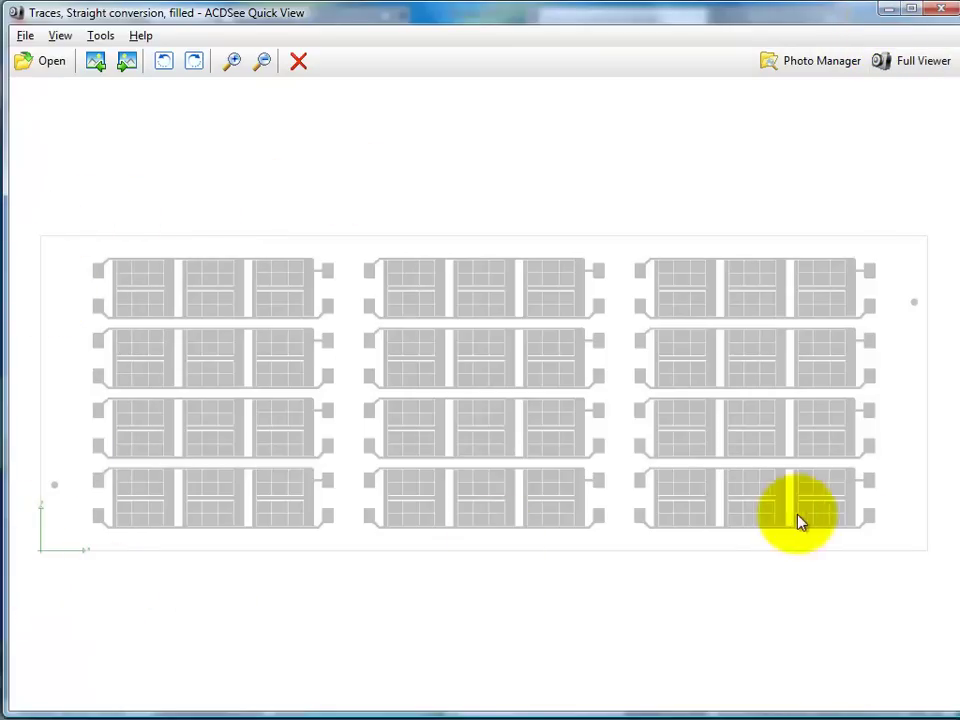
{"action": "left_click", "coordinate": [888, 18]}
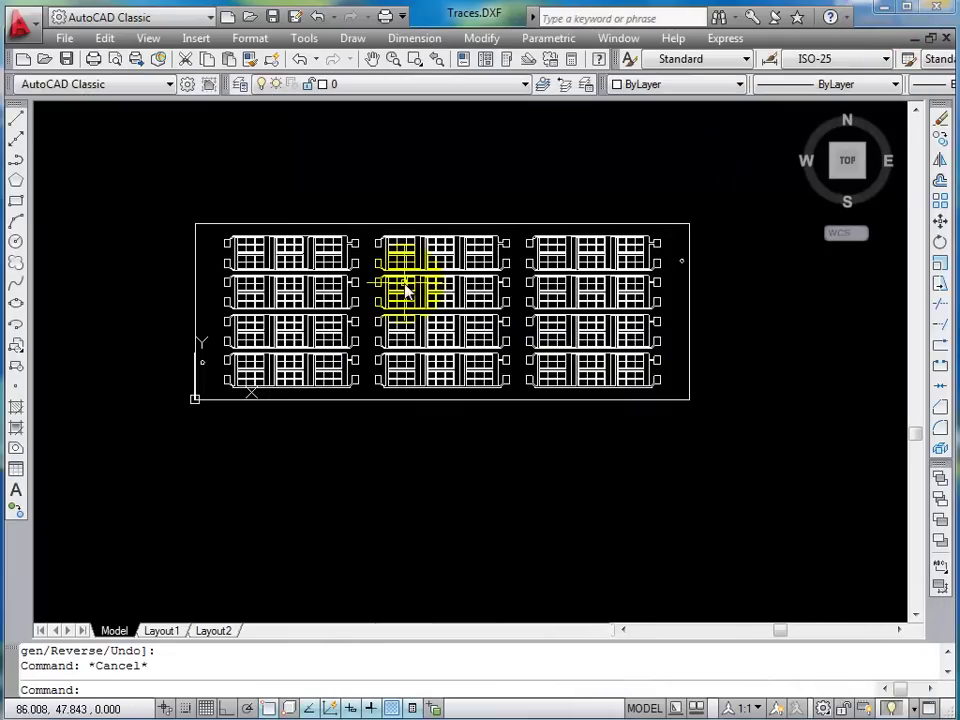
- Create a new layer named outline and assign it index color 12
{"action": "left_click", "coordinate": [240, 87]}
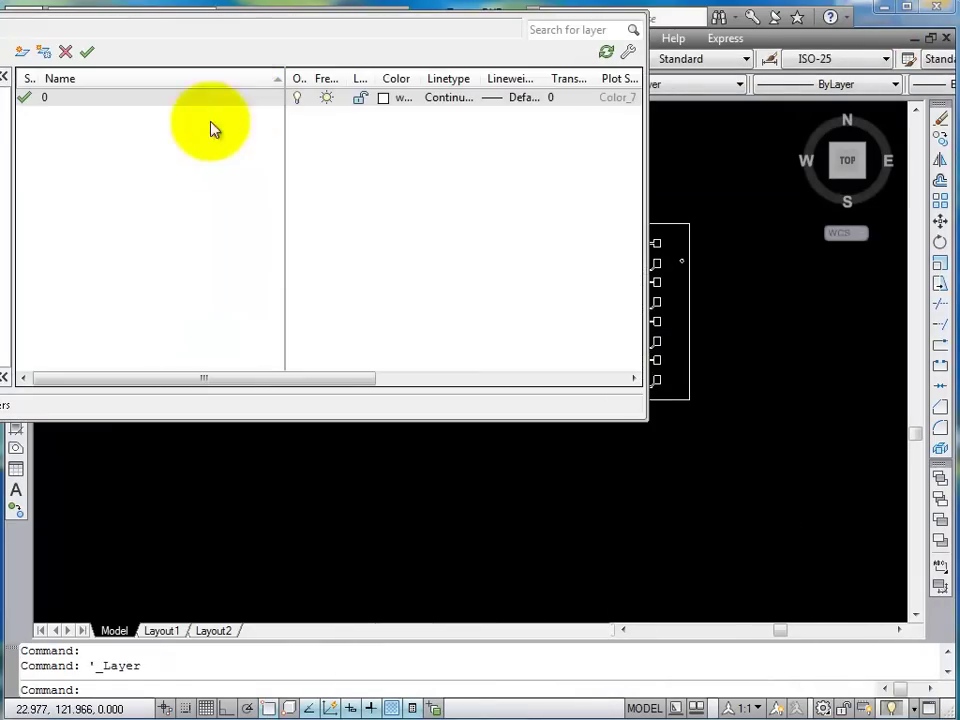
{"action": "left_click", "coordinate": [21, 51]}
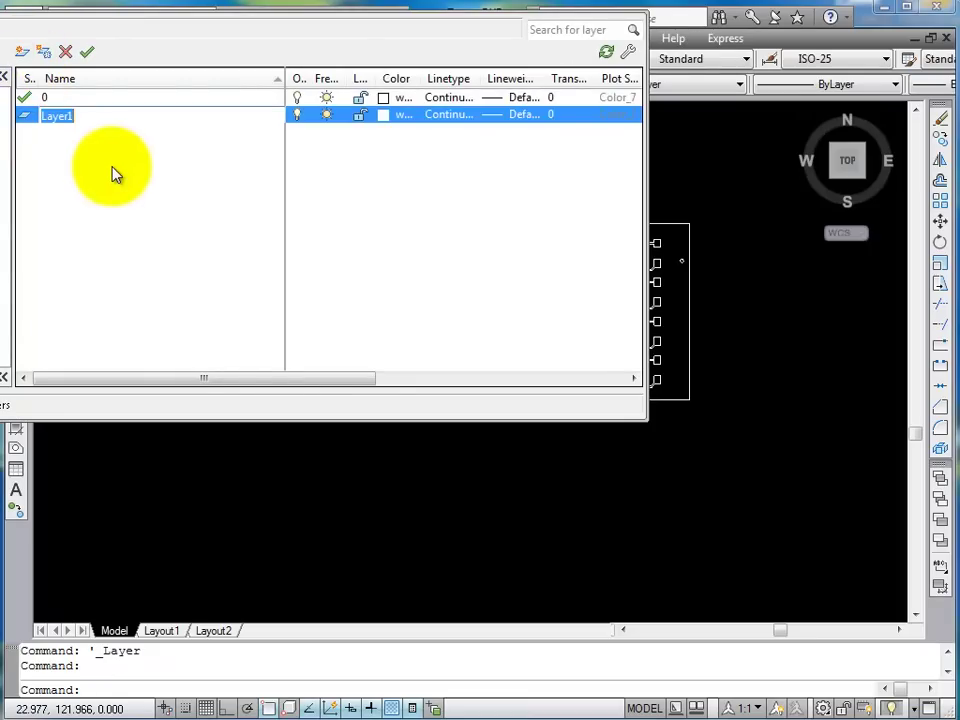
{"action": "type", "text": "outline"}
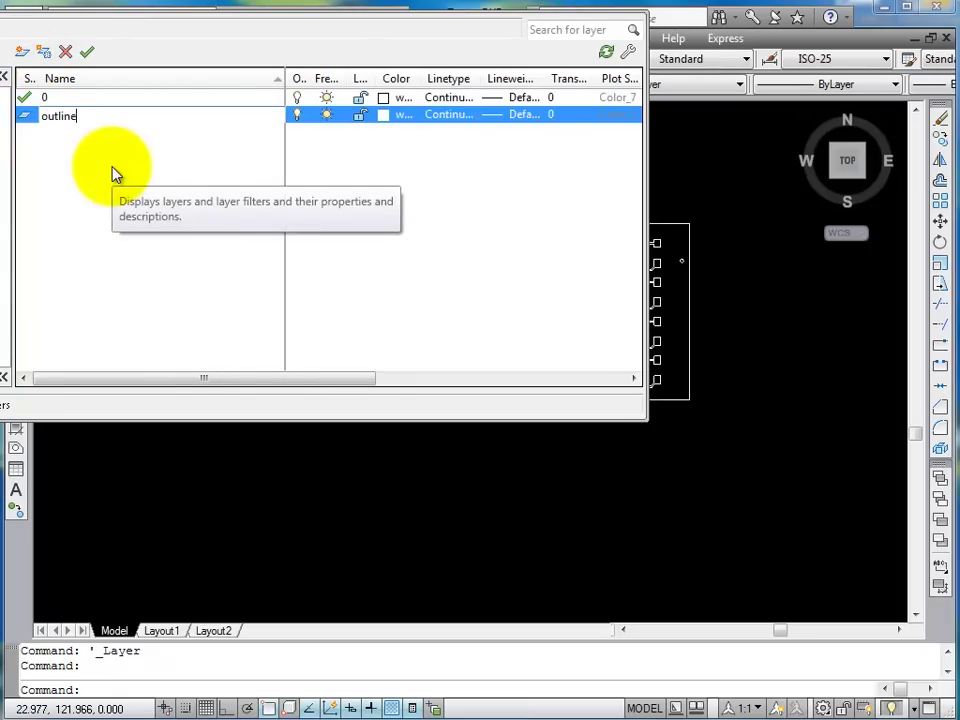
{"action": "left_click", "coordinate": [388, 115]}
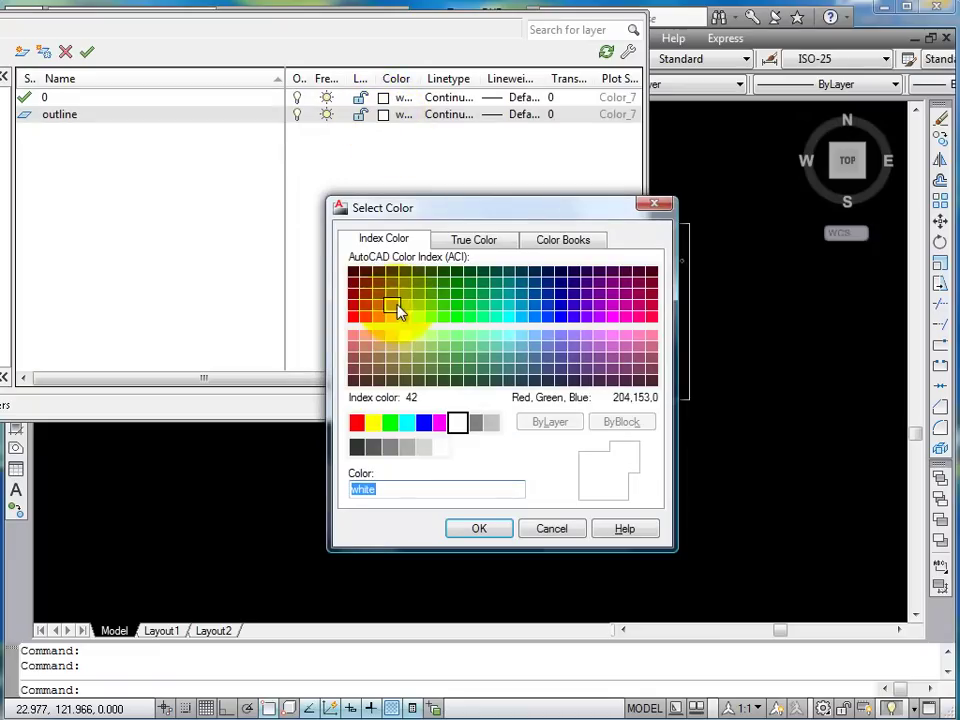
{"action": "left_click", "coordinate": [353, 305]}
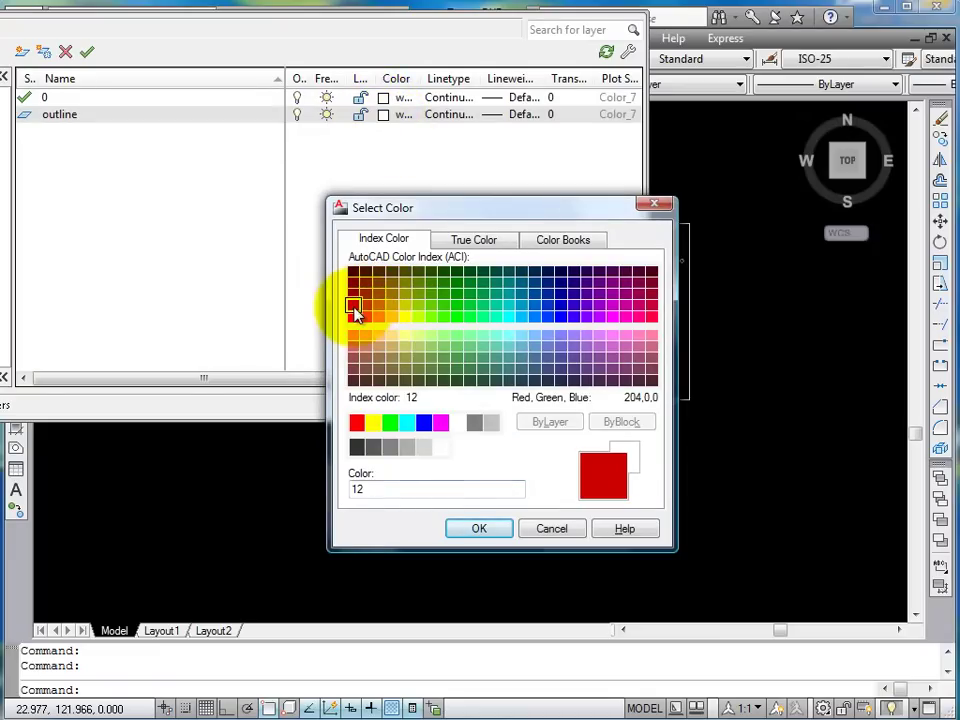
{"action": "left_click", "coordinate": [497, 538]}
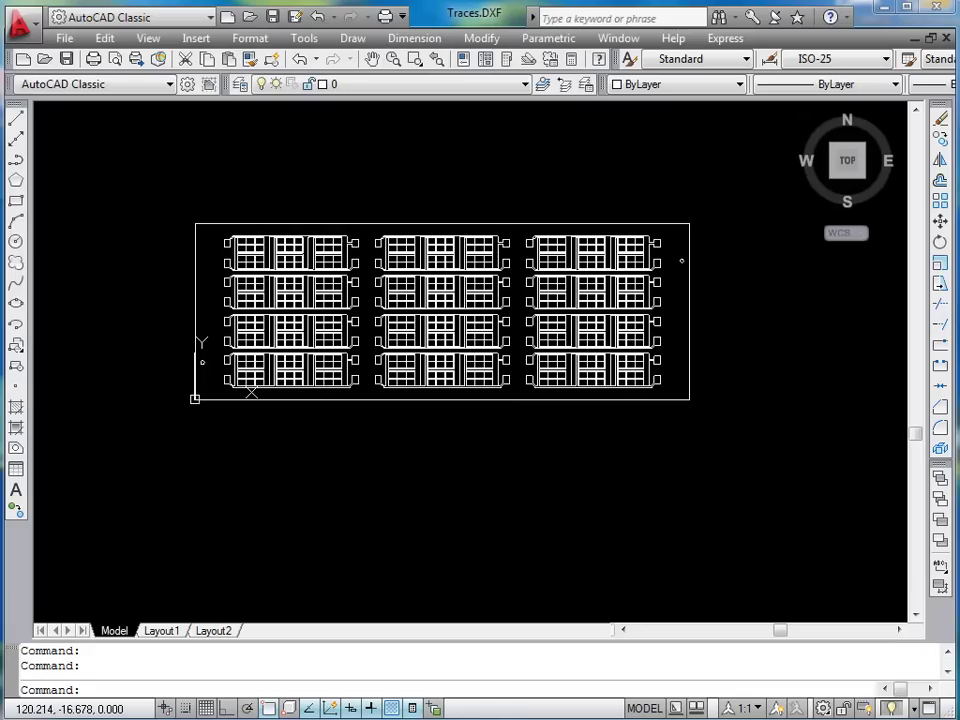
- Use CHPROP to move the rectangular border lines around the traces to the outline layer
{"action": "scroll", "coordinate": [349, 279], "scroll_direction": "up", "scroll_amount": 2}
{"action": "type", "text": "chprop"}
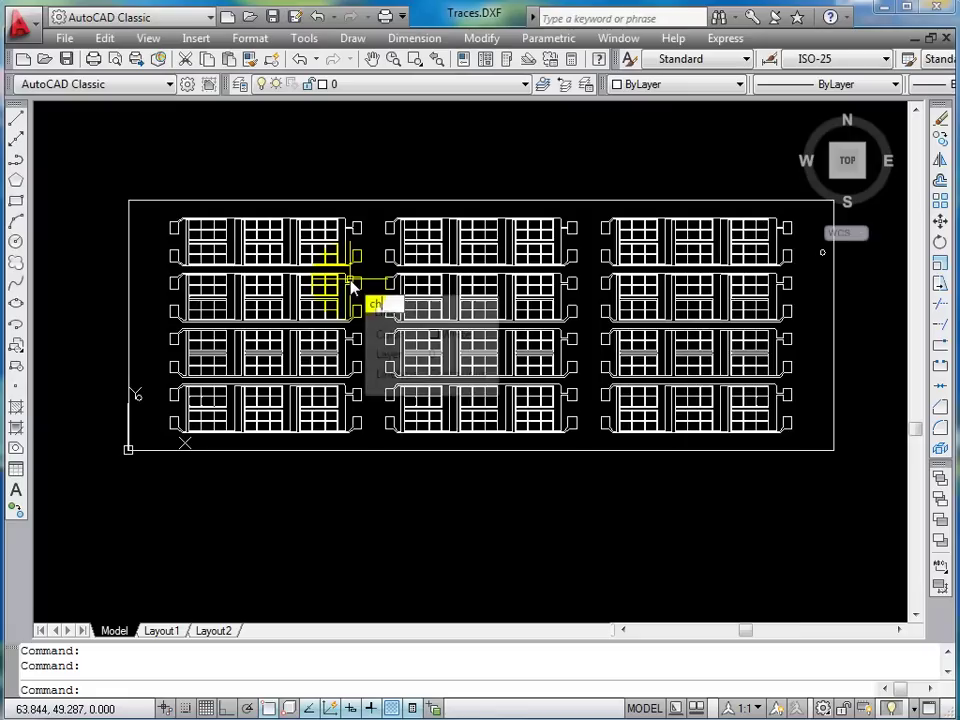
{"action": "key", "text": "Return"}
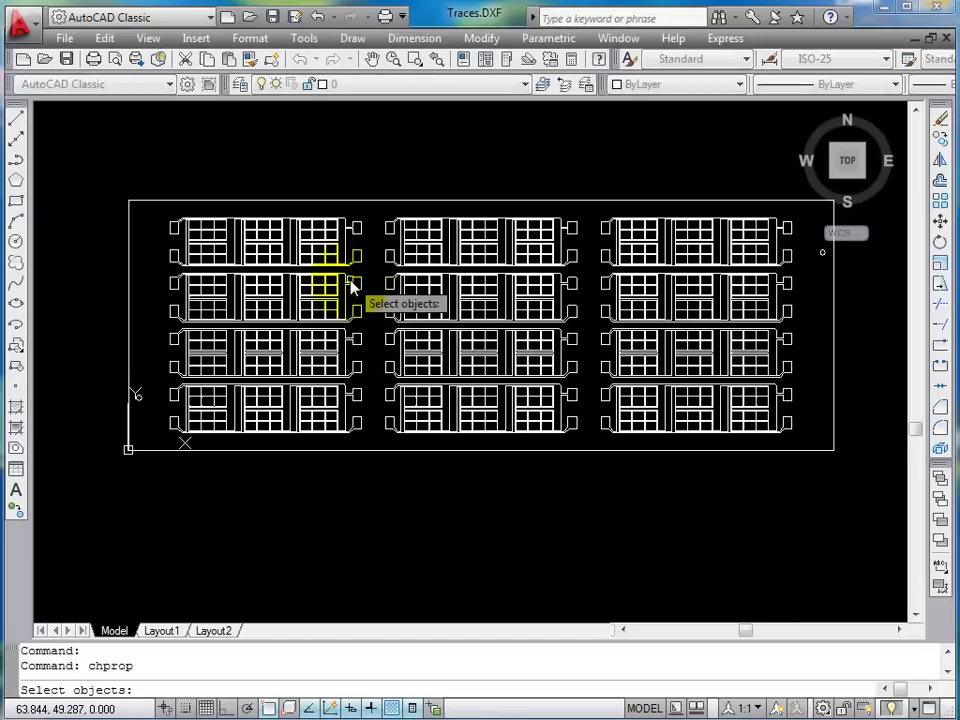
{"action": "left_click", "coordinate": [145, 170]}
{"action": "left_click", "coordinate": [107, 516]}
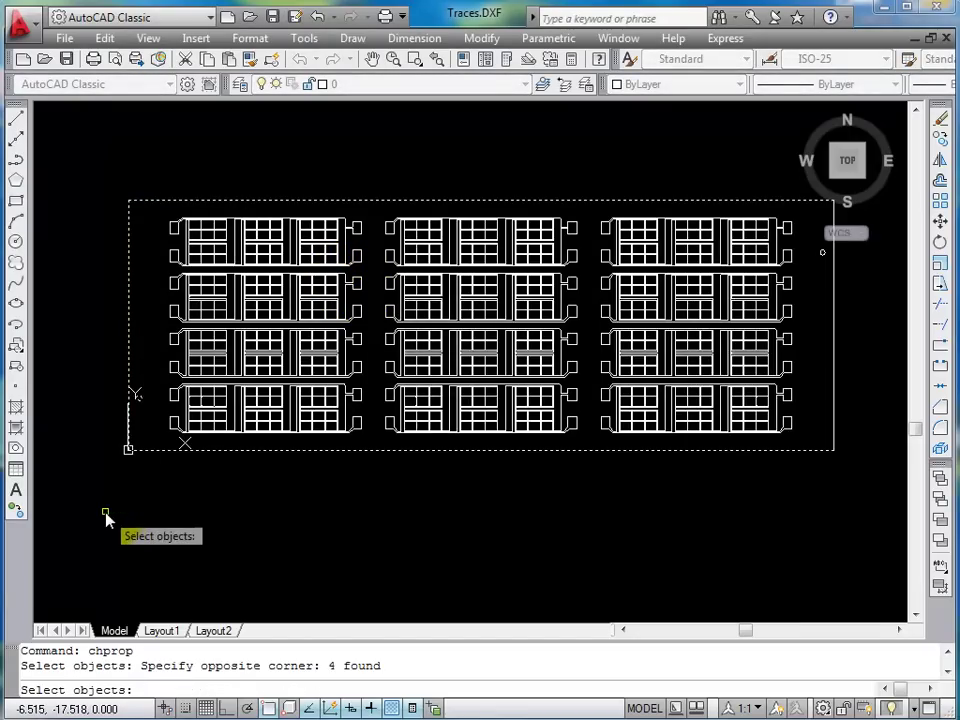
{"action": "left_click", "coordinate": [834, 390]}
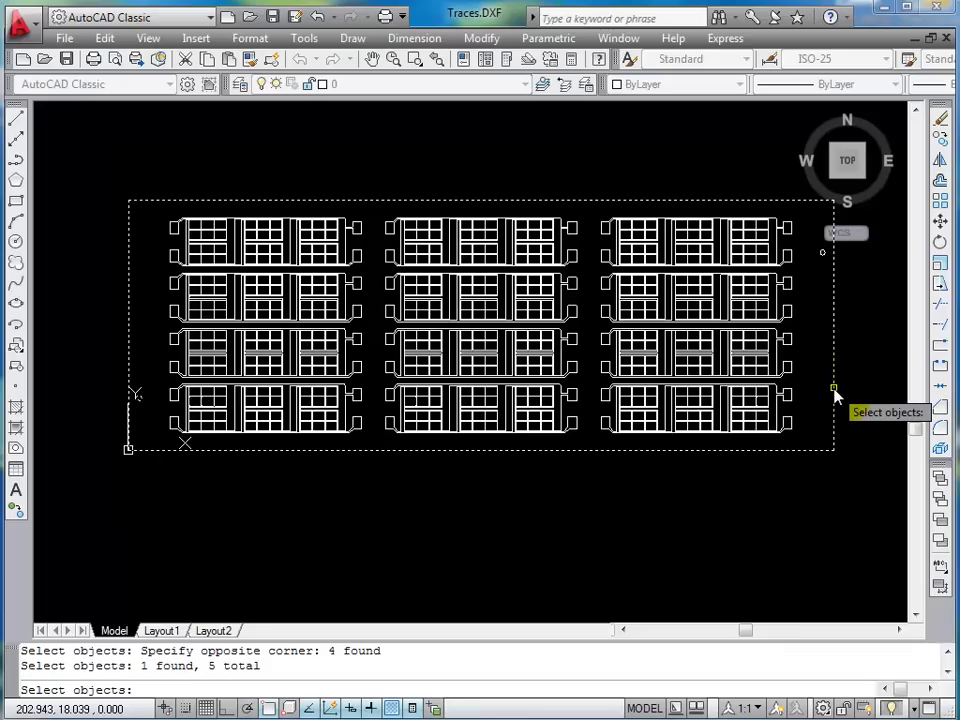
{"action": "key", "text": "Return"}
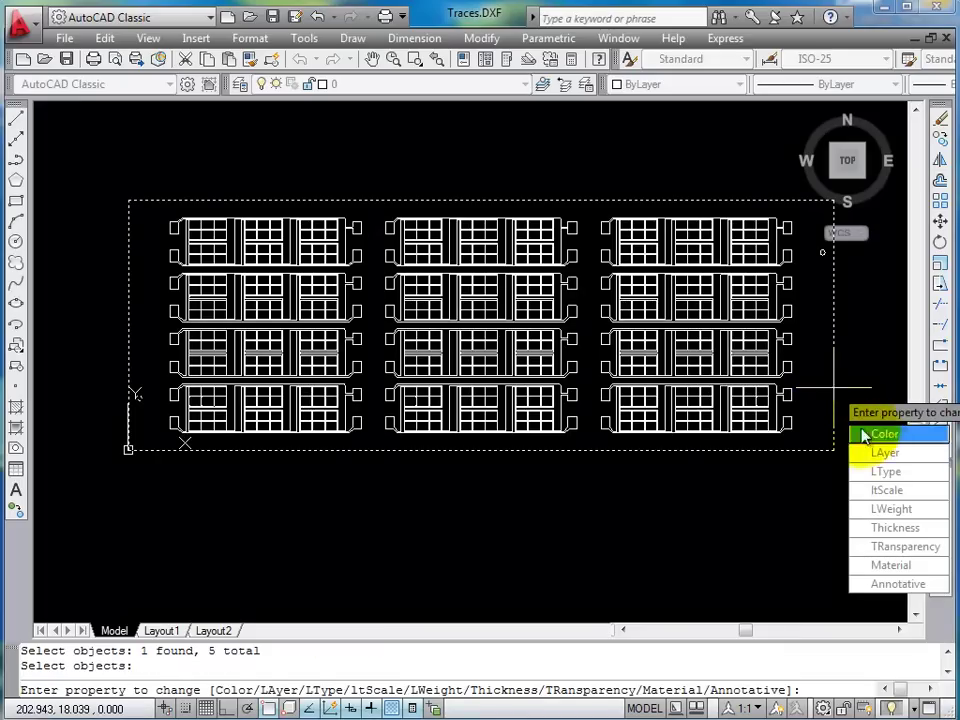
{"action": "left_click", "coordinate": [883, 453]}
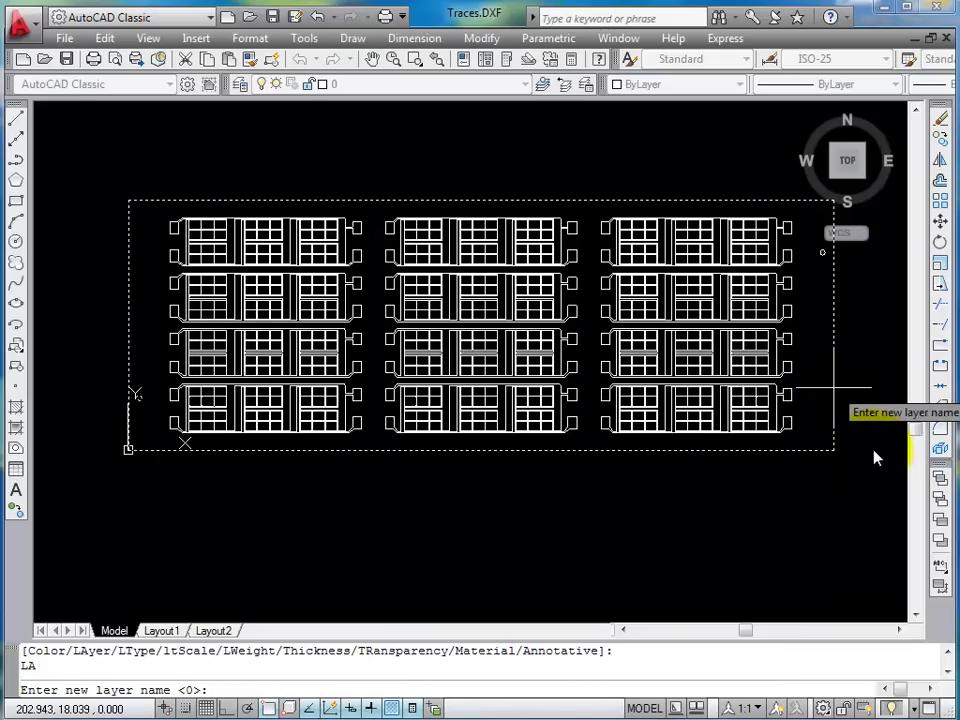
{"action": "type", "text": "outline"}
{"action": "key", "text": "Return"}
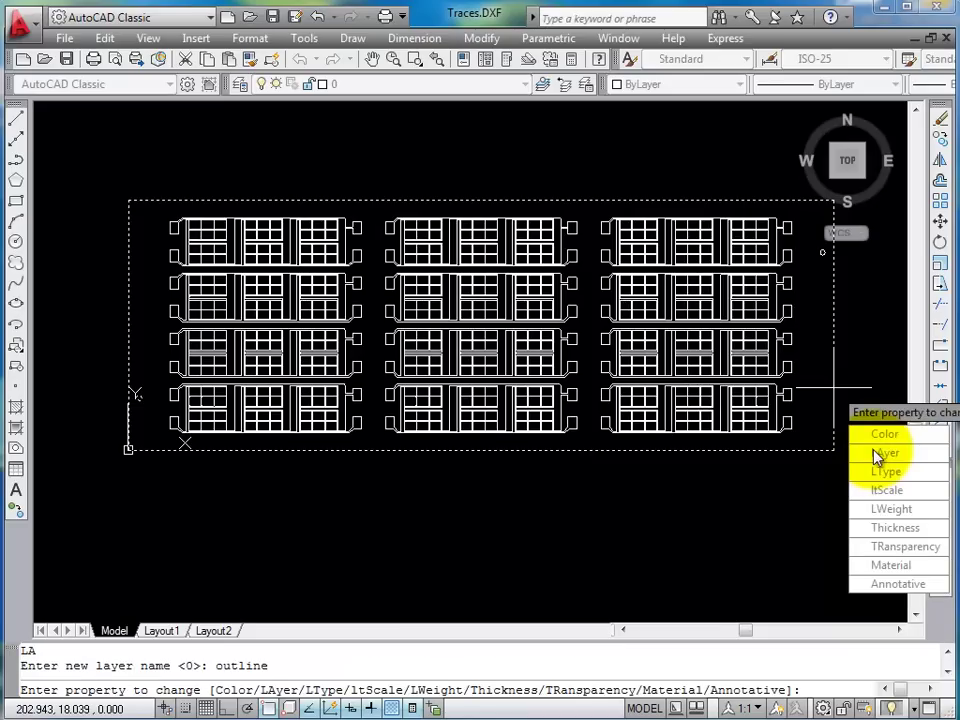
{"action": "key", "text": "Return"}
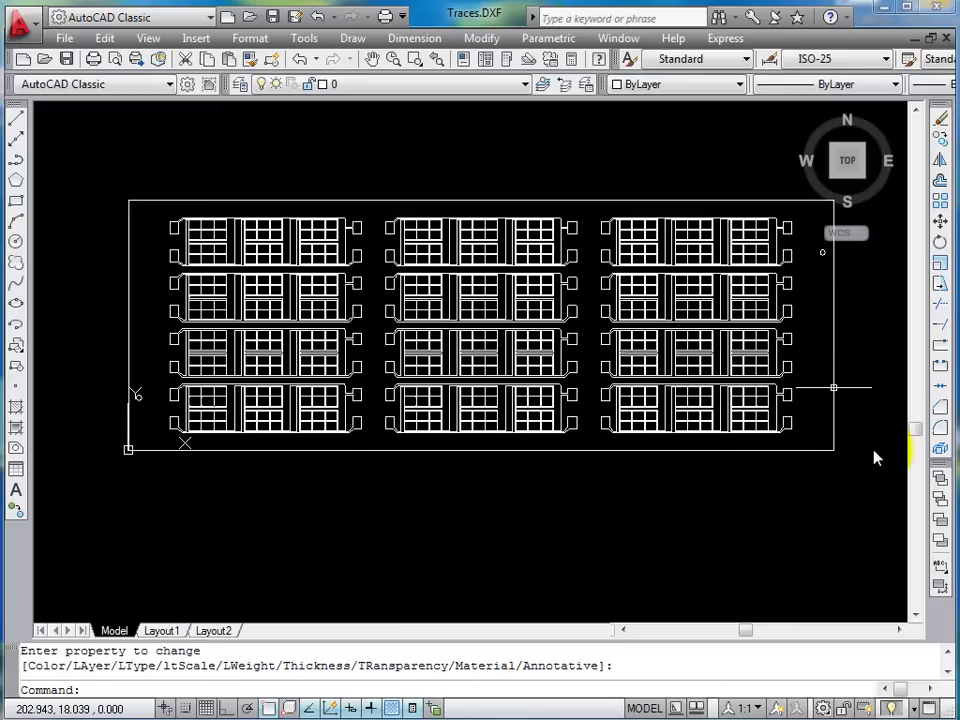
{"action": "left_click", "coordinate": [525, 84]}
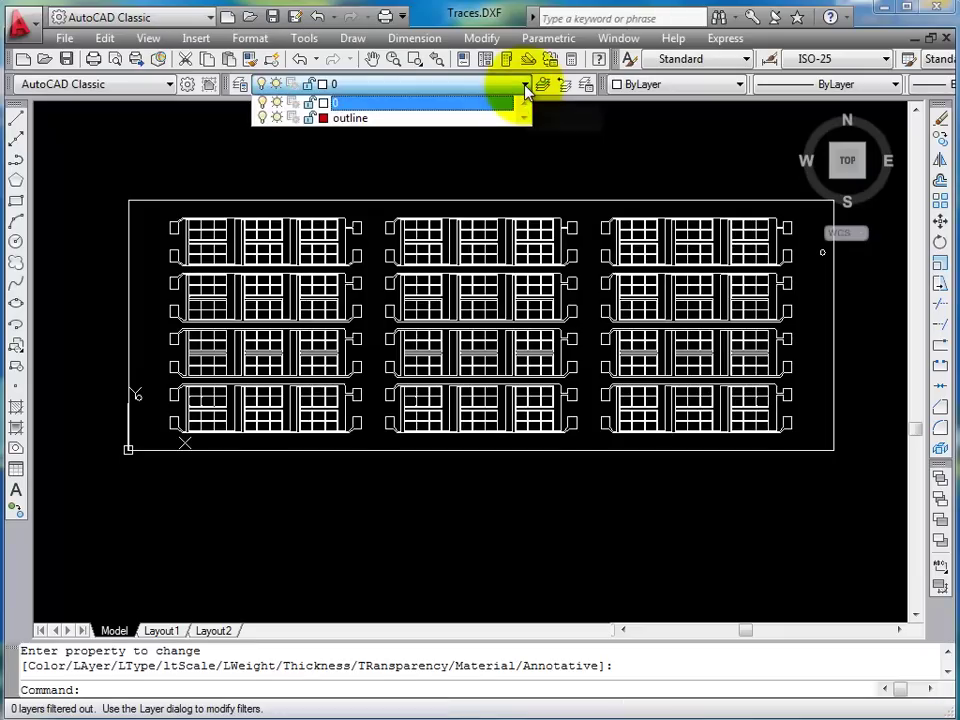
{"action": "left_click", "coordinate": [525, 88]}
{"action": "left_click", "coordinate": [450, 150]}
{"action": "left_click", "coordinate": [377, 163]}
{"action": "type", "text": "chprop"}
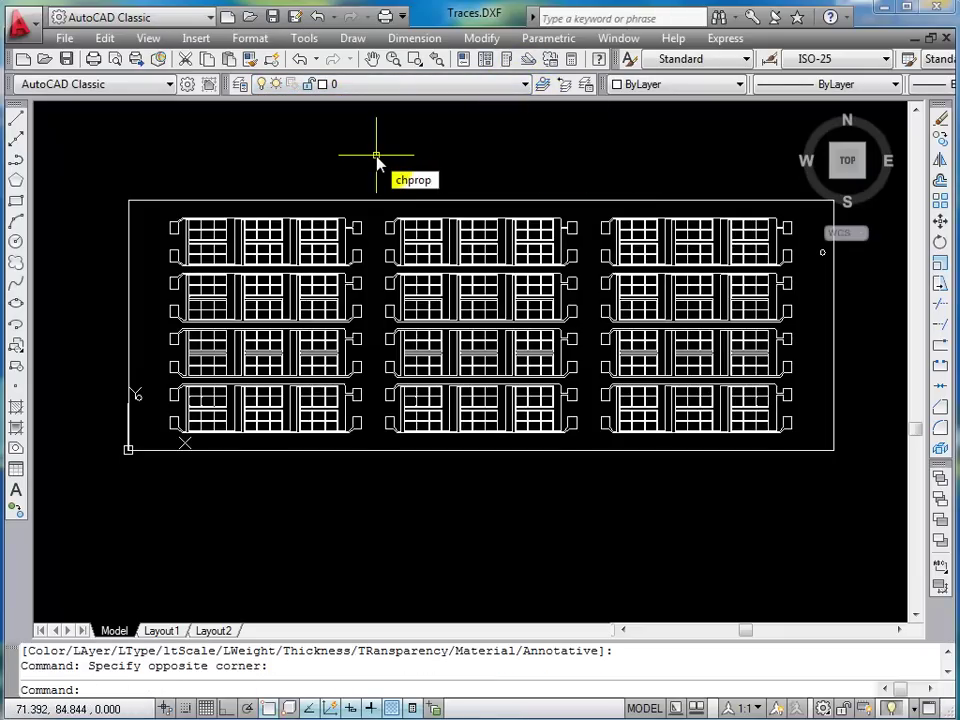
{"action": "key", "text": "Return"}
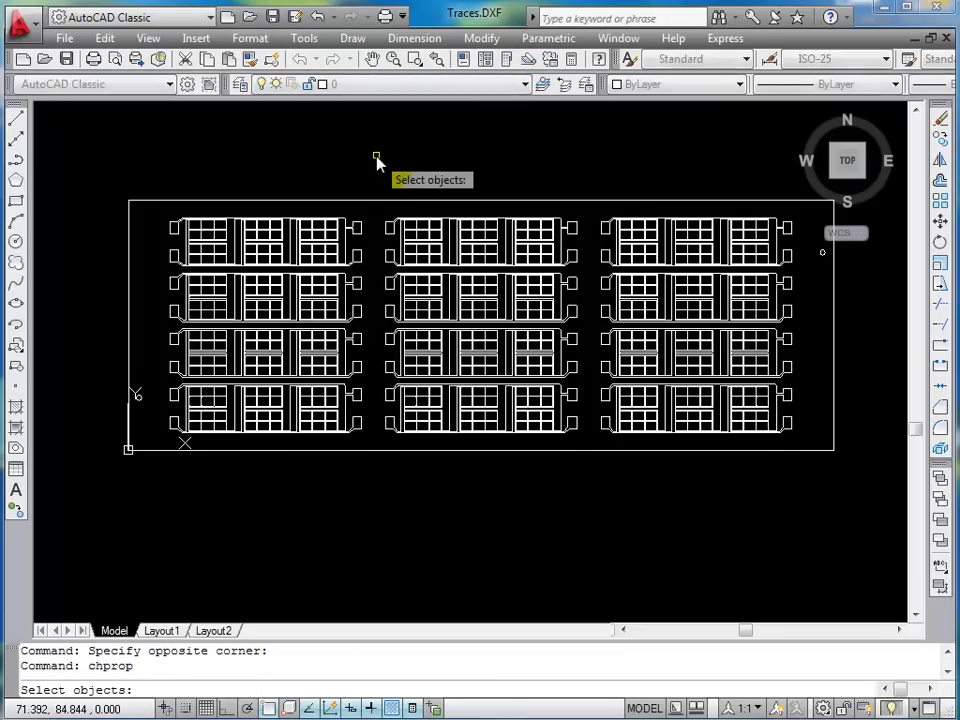
{"action": "type", "text": "all"}
{"action": "key", "text": "Return"}
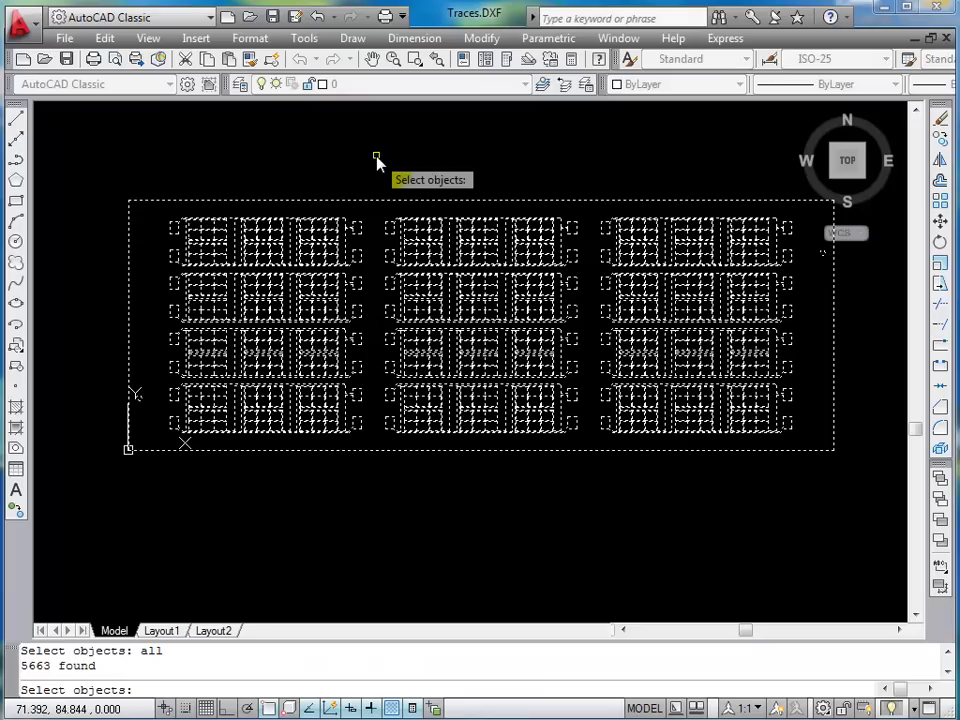
{"action": "type", "text": "color"}
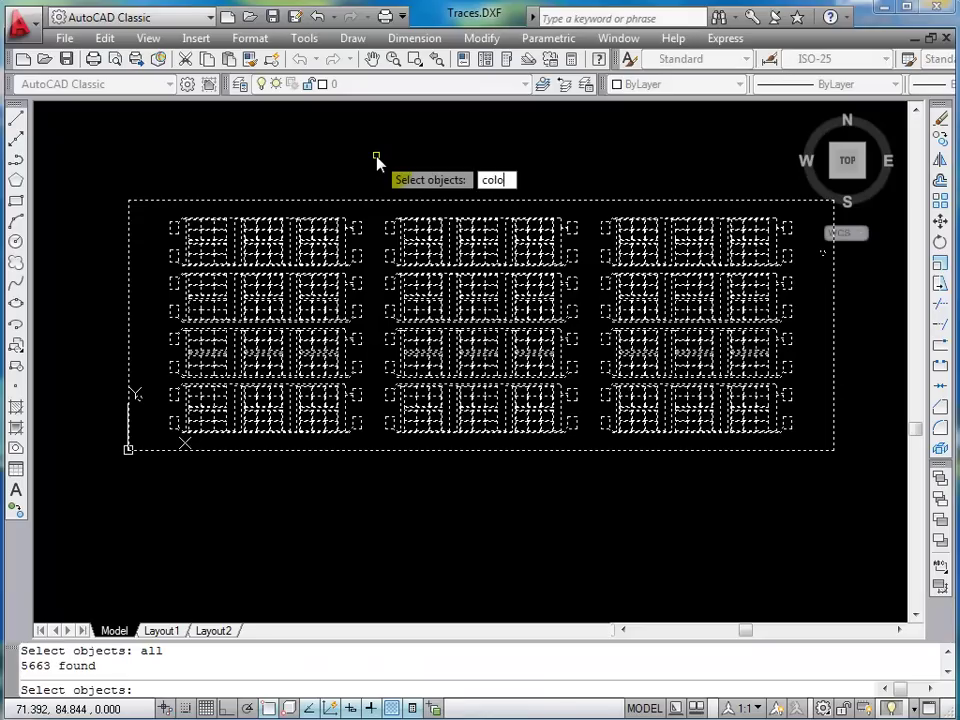
{"action": "key", "text": "Return"}
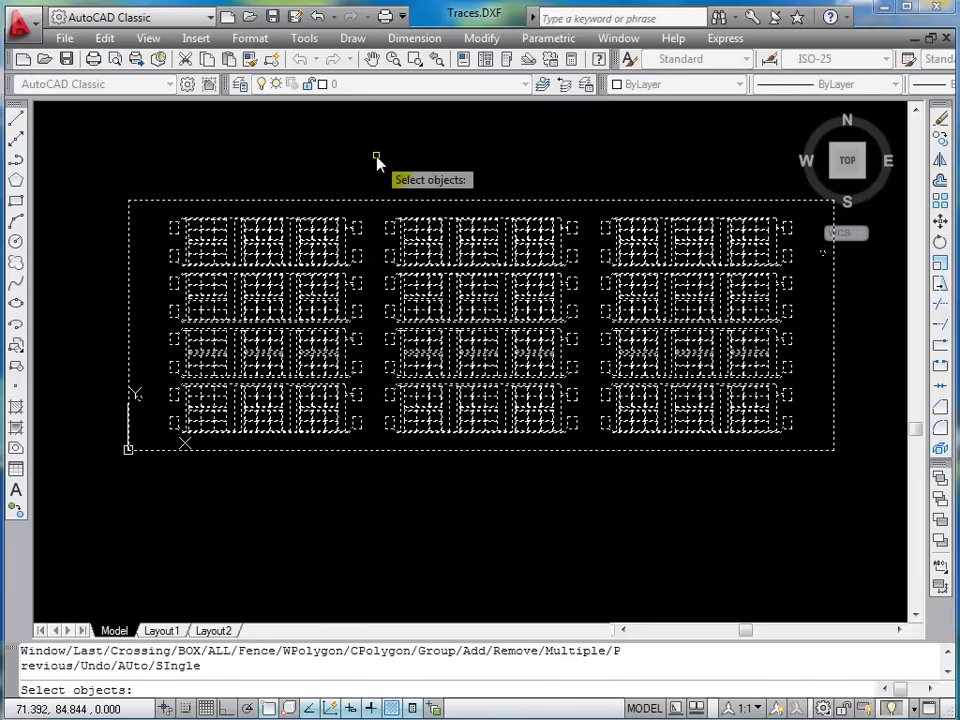
{"action": "key", "text": "Escape"}
{"action": "key", "text": "Escape"}
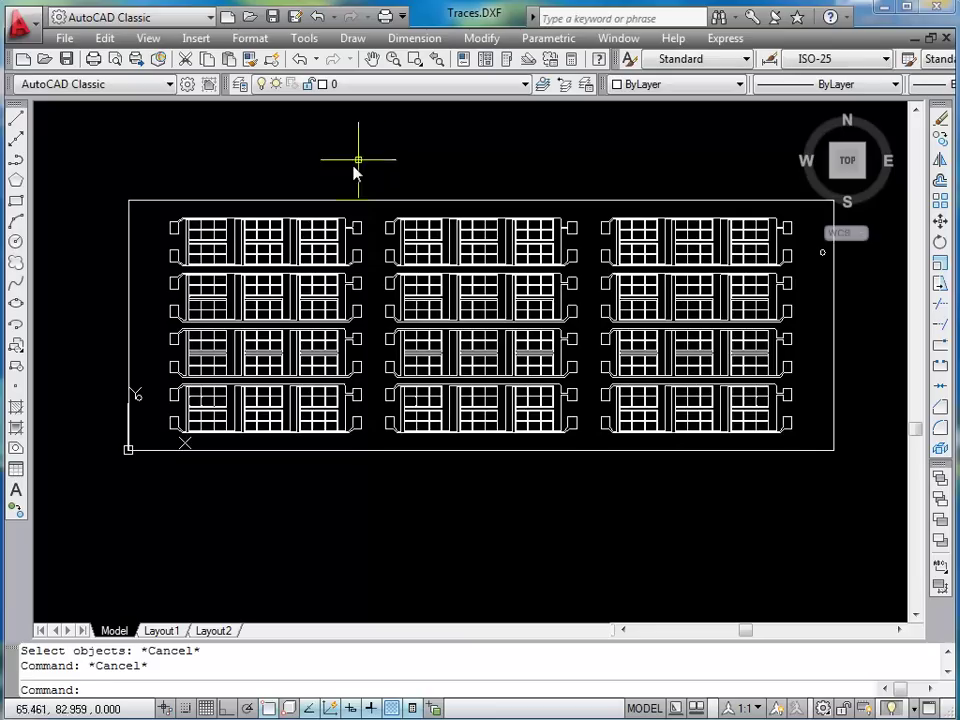
- List the properties of the upper border line to check its layer and color, and close the listing
{"action": "type", "text": "list"}
{"action": "key", "text": "Return"}
{"action": "left_click", "coordinate": [316, 202]}
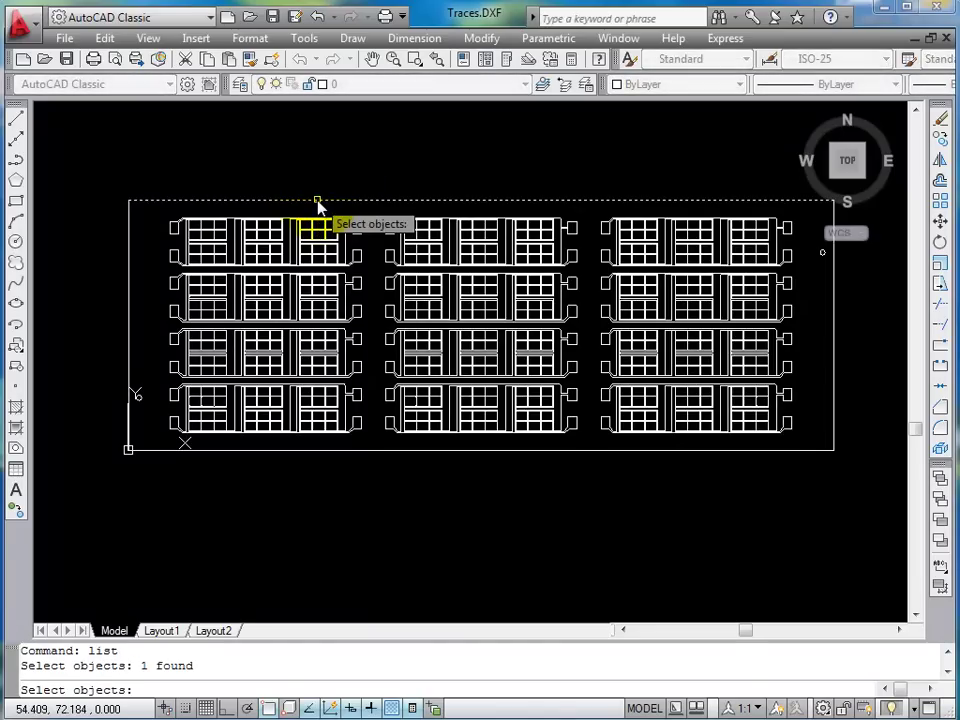
{"action": "left_click", "coordinate": [302, 202]}
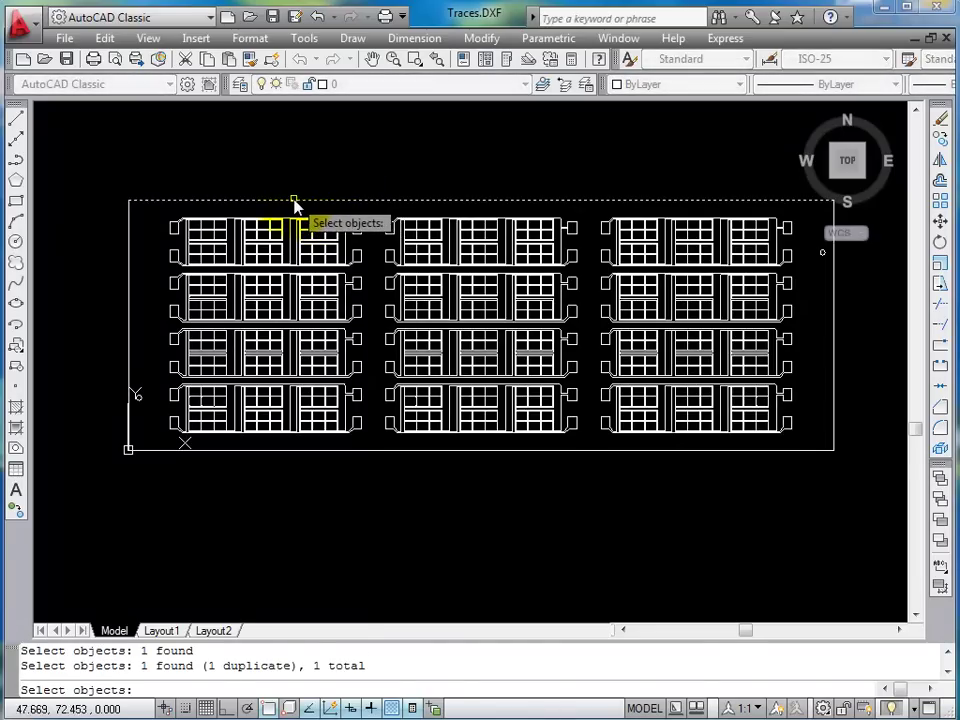
{"action": "key", "text": "Return"}
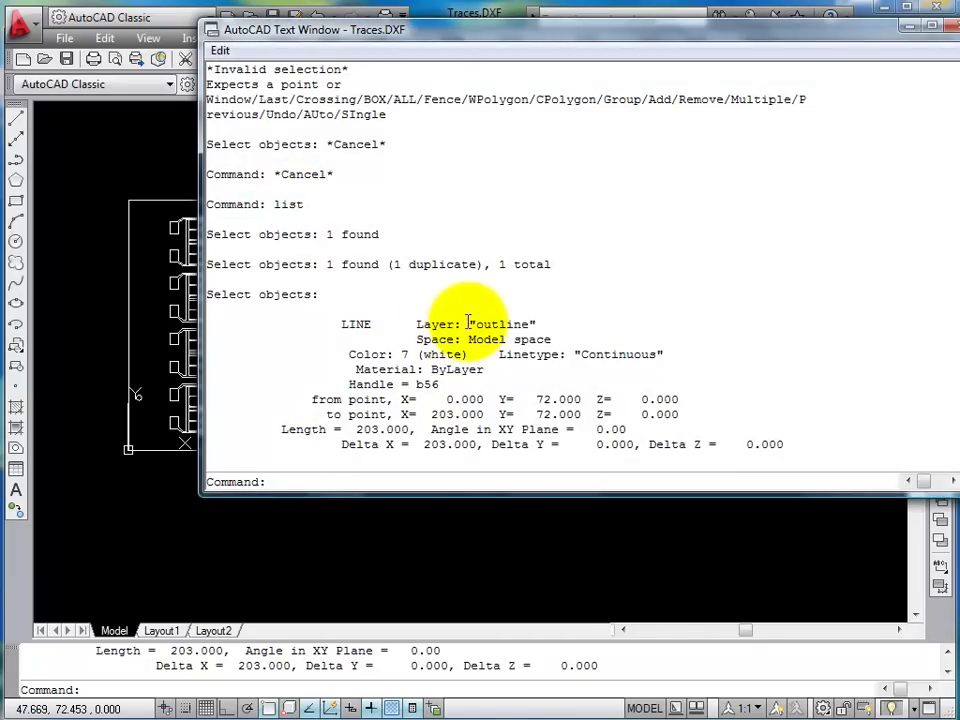
{"action": "left_click", "coordinate": [948, 27]}
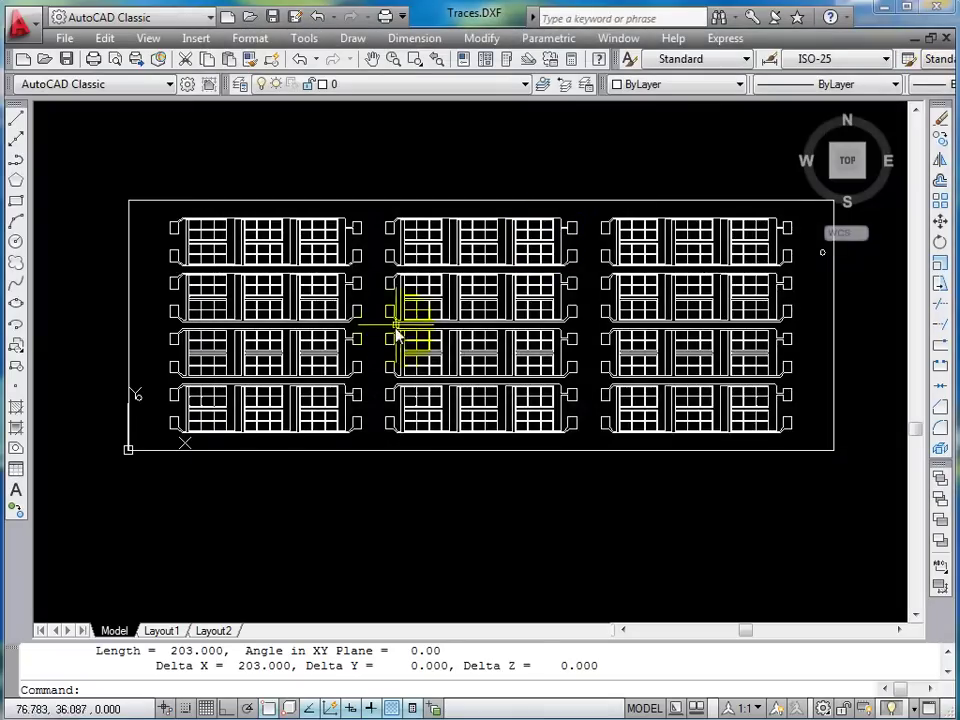
{"action": "key", "text": "Escape"}
- Export the drawing with DXFOUT as Traces_new.dxf in AutoCAD 2010 DXF format to the 4-11 folder
{"action": "type", "text": "dxfout"}
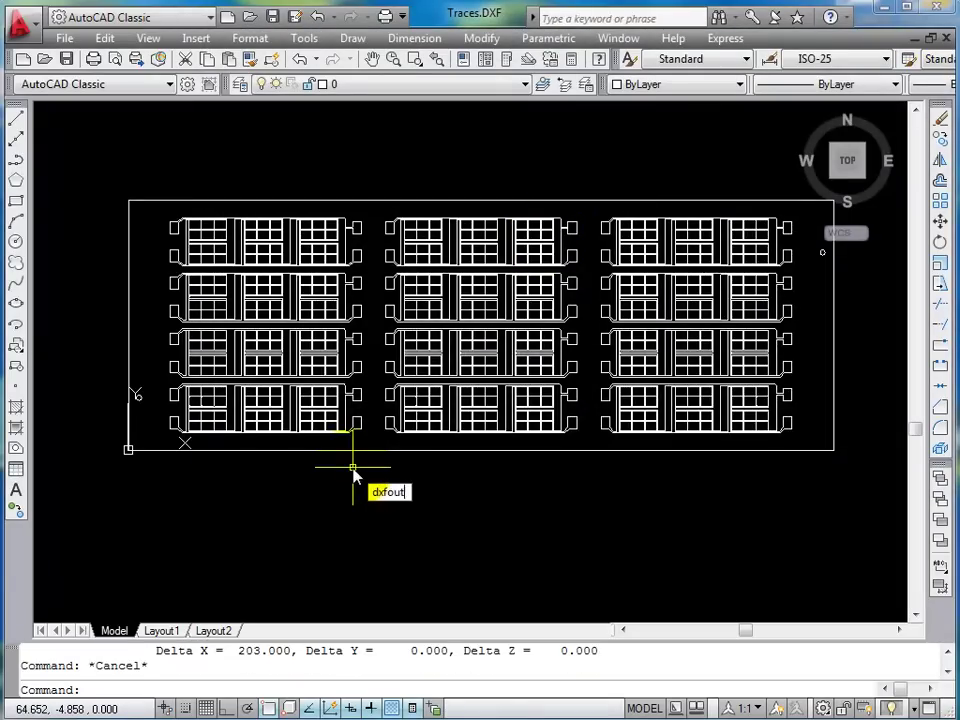
{"action": "key", "text": "Return"}
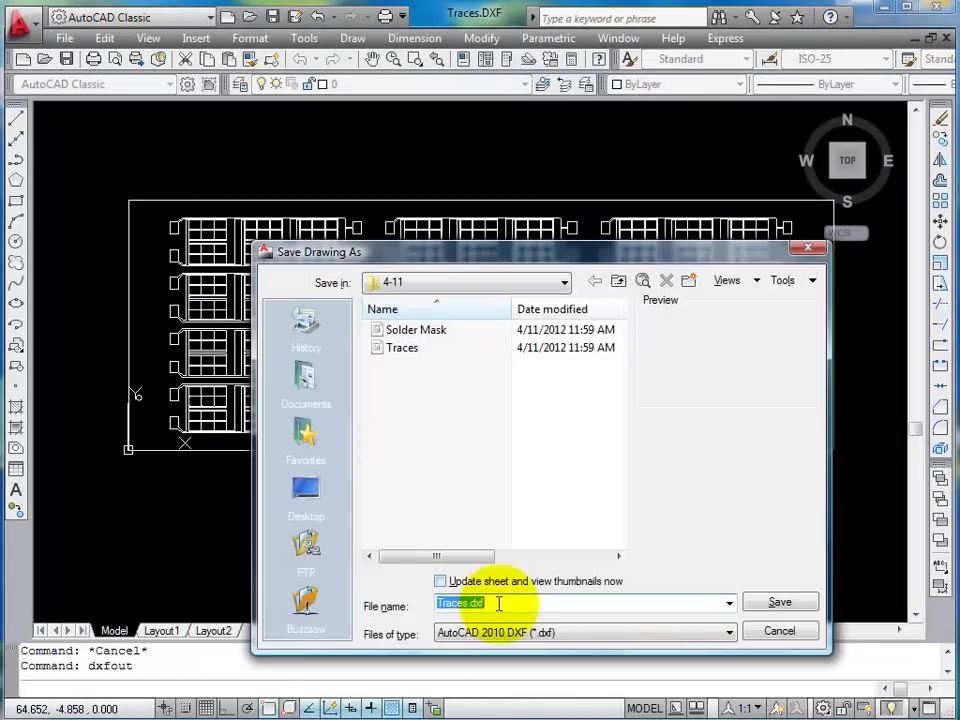
{"action": "left_click", "coordinate": [478, 603]}
{"action": "type", "text": "_"}
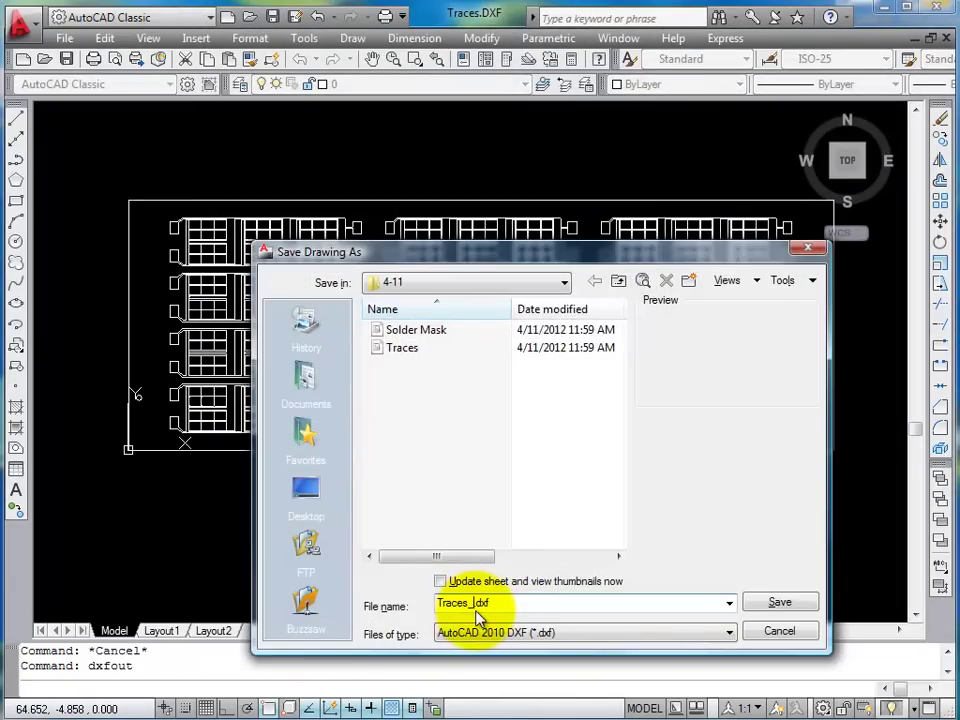
{"action": "type", "text": "new"}
{"action": "left_click", "coordinate": [765, 602]}
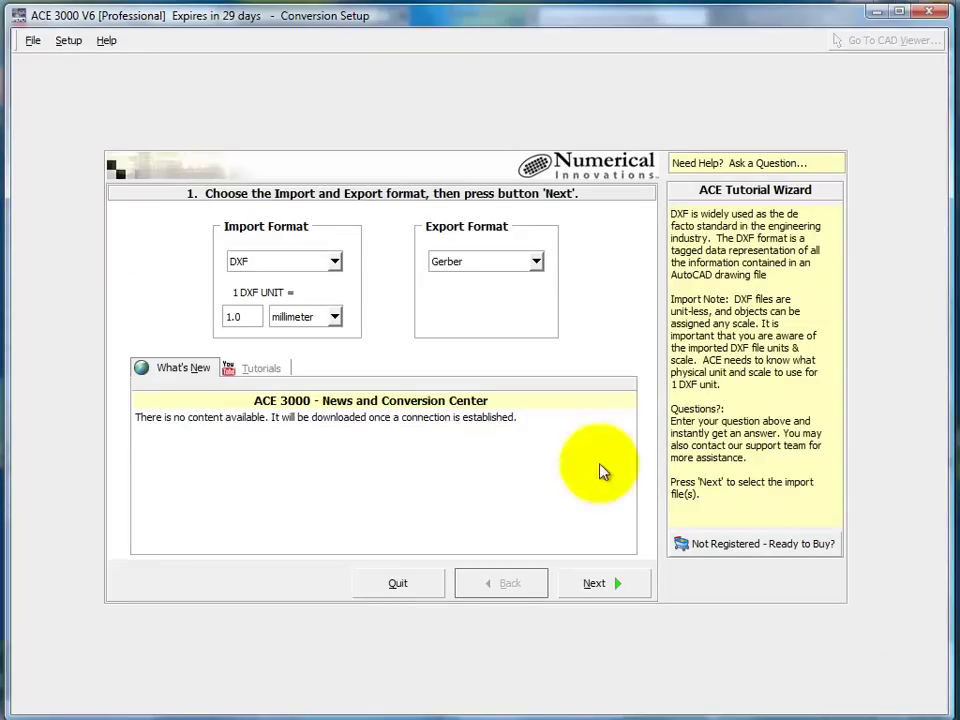
- Switch to ACE 3000 and review the unit choices for one DXF unit in the DXF to Gerber conversion setup
{"action": "left_click", "coordinate": [280, 316]}
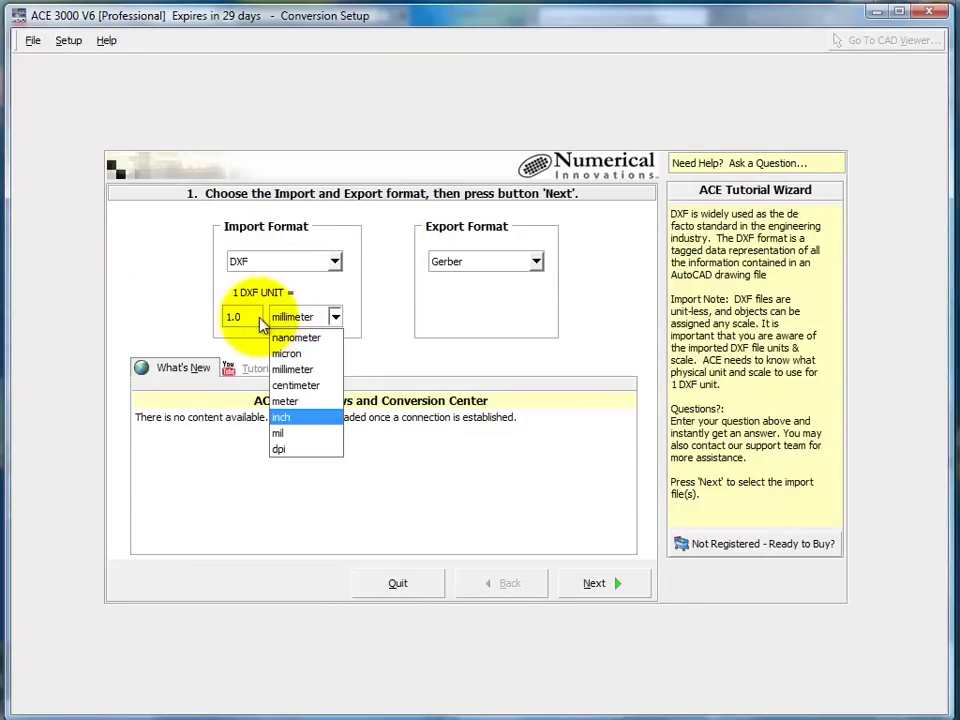
{"action": "left_click", "coordinate": [258, 320]}
{"action": "left_click", "coordinate": [336, 317]}
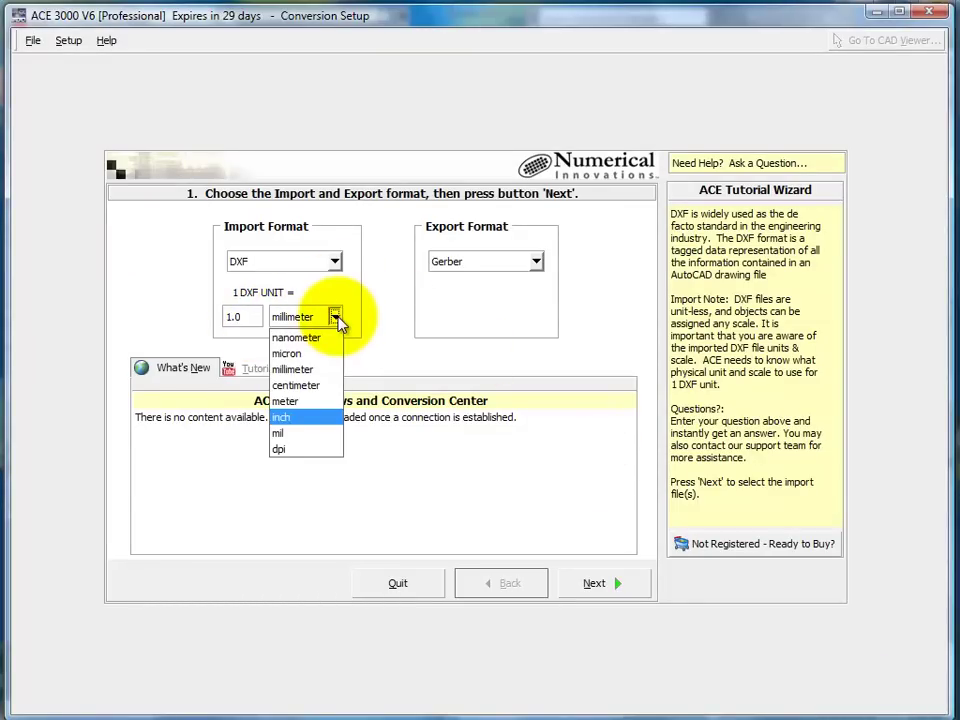
{"action": "left_click", "coordinate": [336, 317]}
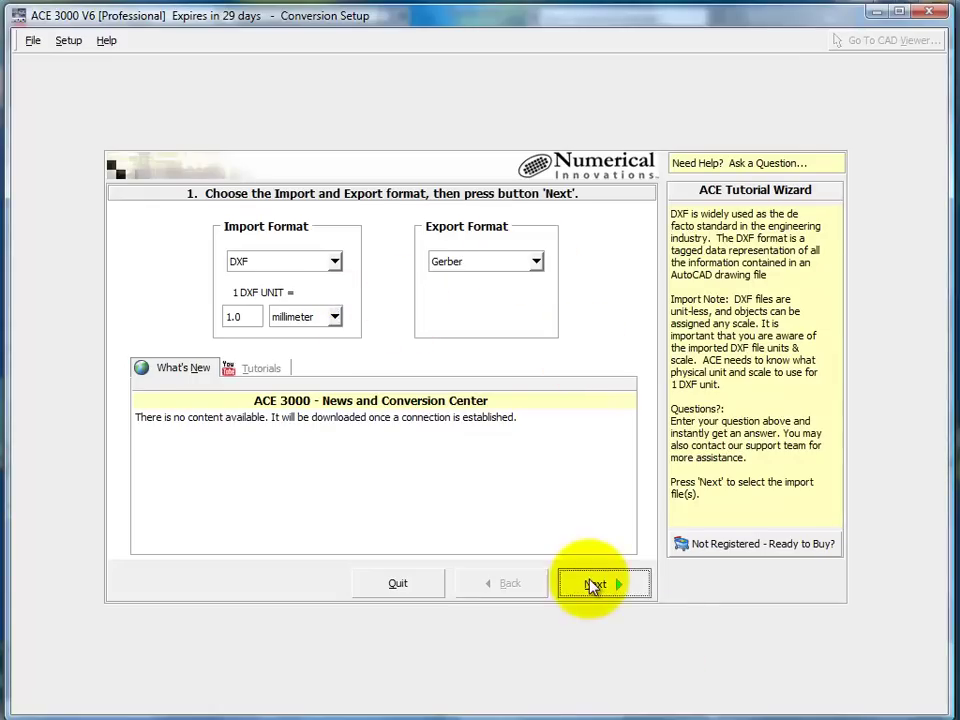
- Load Traces_new from the 4-11 folder as the DXF file to convert
{"action": "left_click", "coordinate": [594, 584]}
{"action": "left_click", "coordinate": [405, 168]}
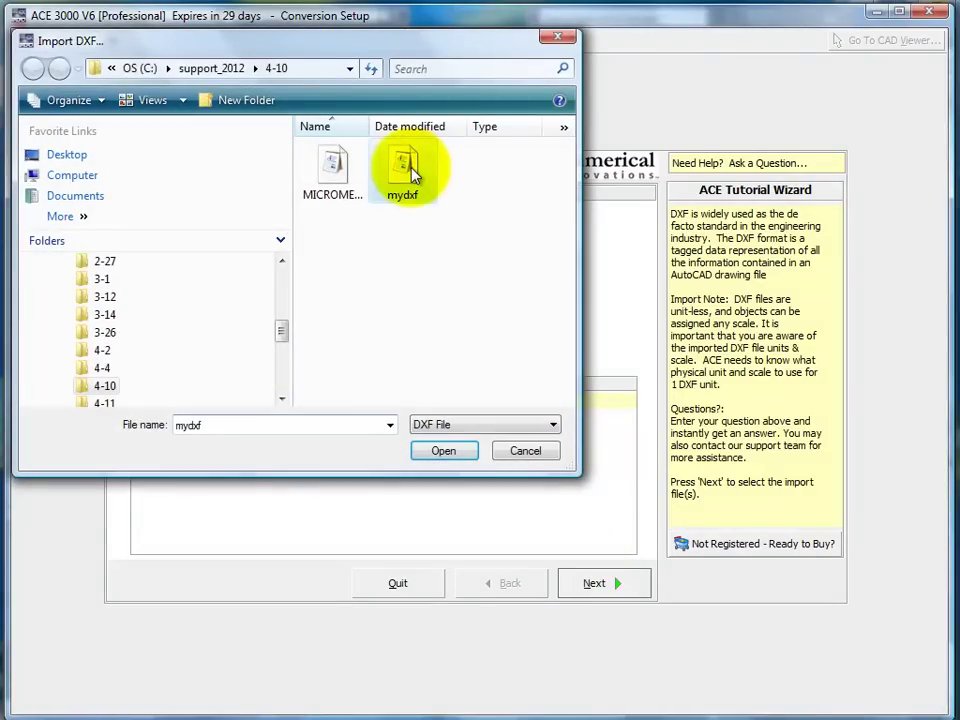
{"action": "left_click", "coordinate": [443, 455]}
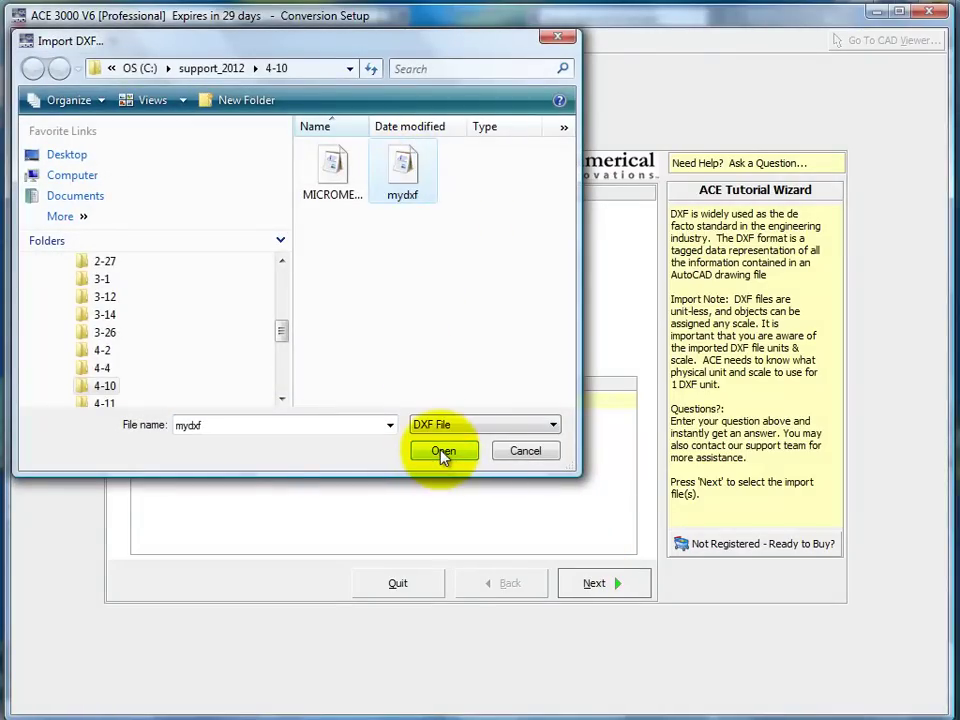
{"action": "left_click", "coordinate": [97, 405]}
{"action": "left_click", "coordinate": [347, 185]}
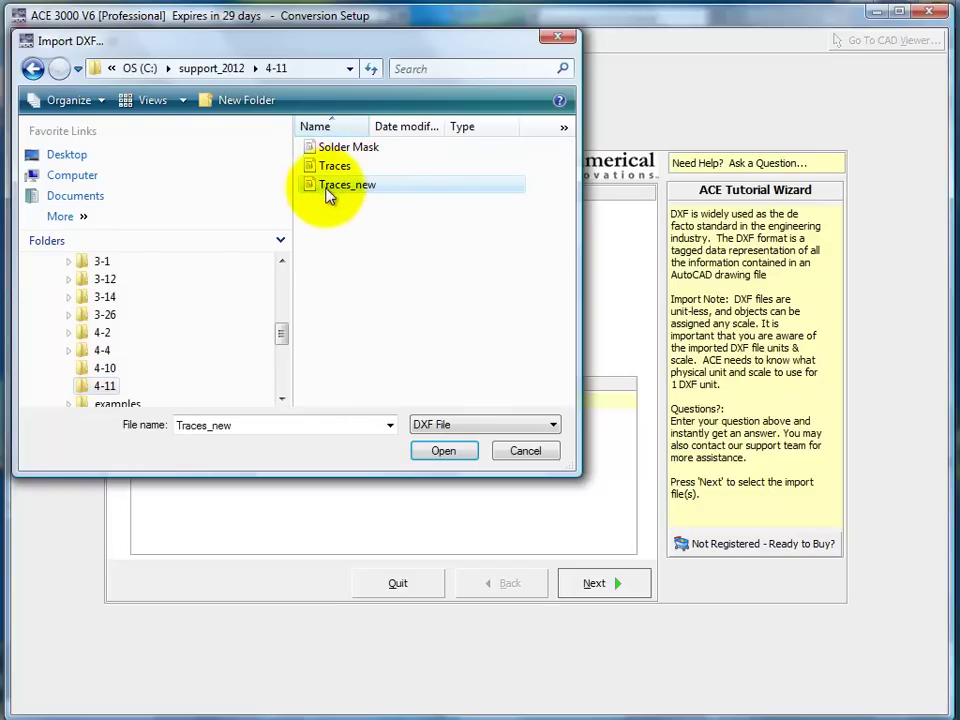
{"action": "left_click", "coordinate": [442, 450]}
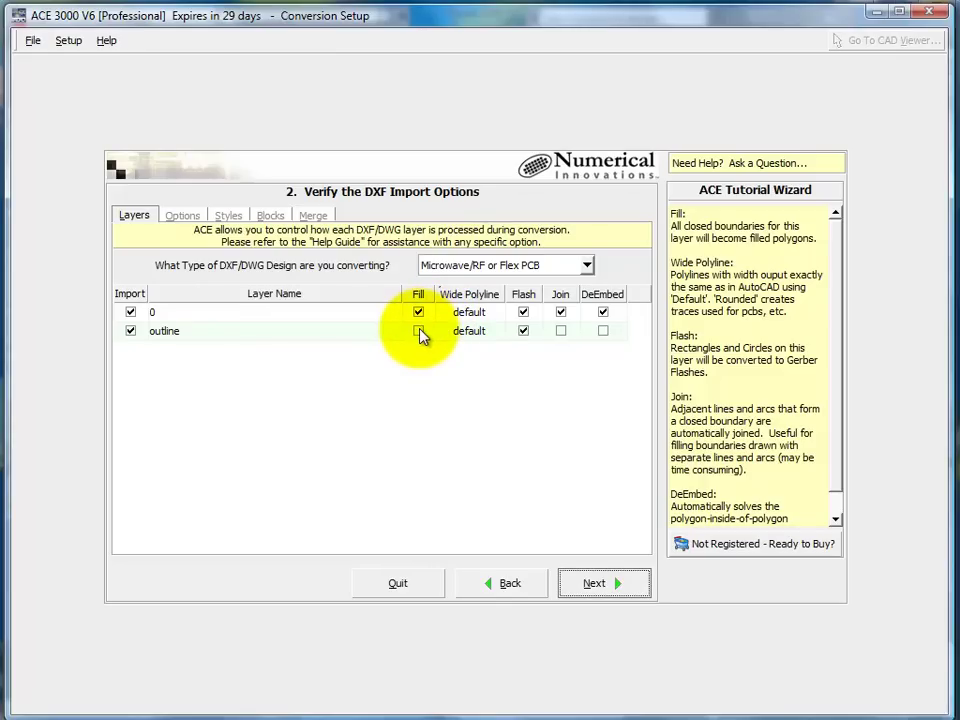
- Turn off Flash for the outline layer and set Solid Hatch Mode to Include All Hatches in the import options
{"action": "left_click", "coordinate": [521, 334]}
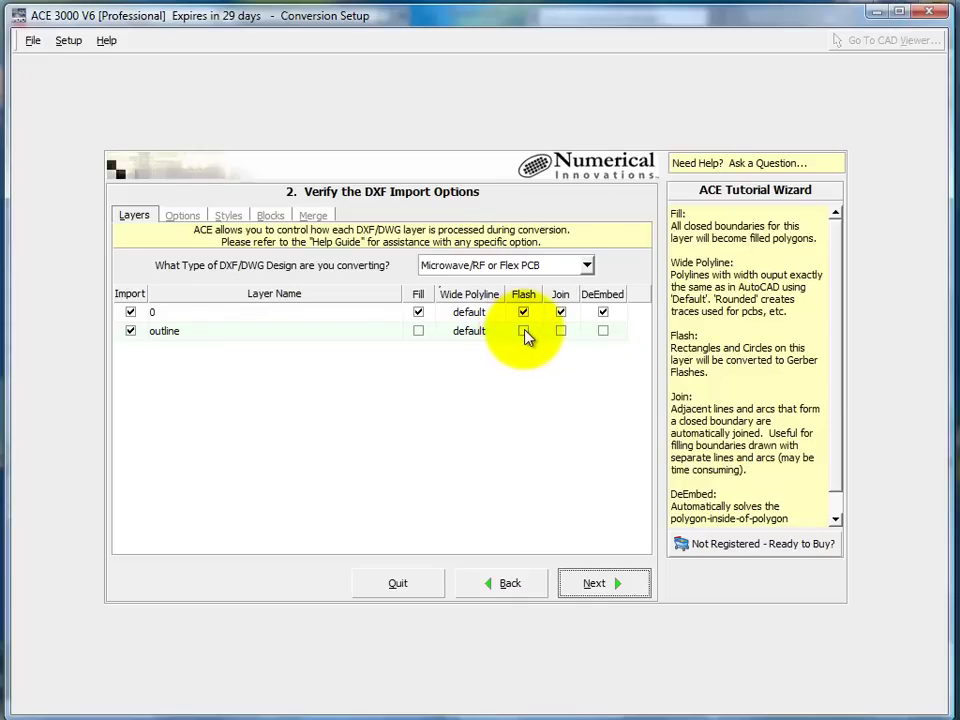
{"action": "left_click", "coordinate": [186, 220]}
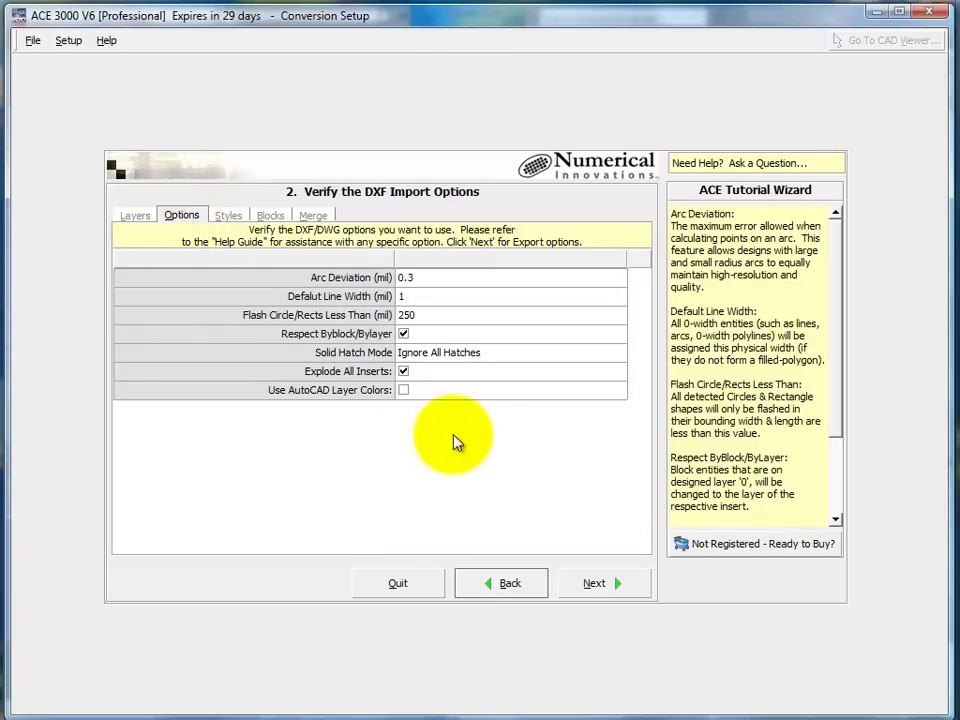
{"action": "left_click", "coordinate": [498, 362]}
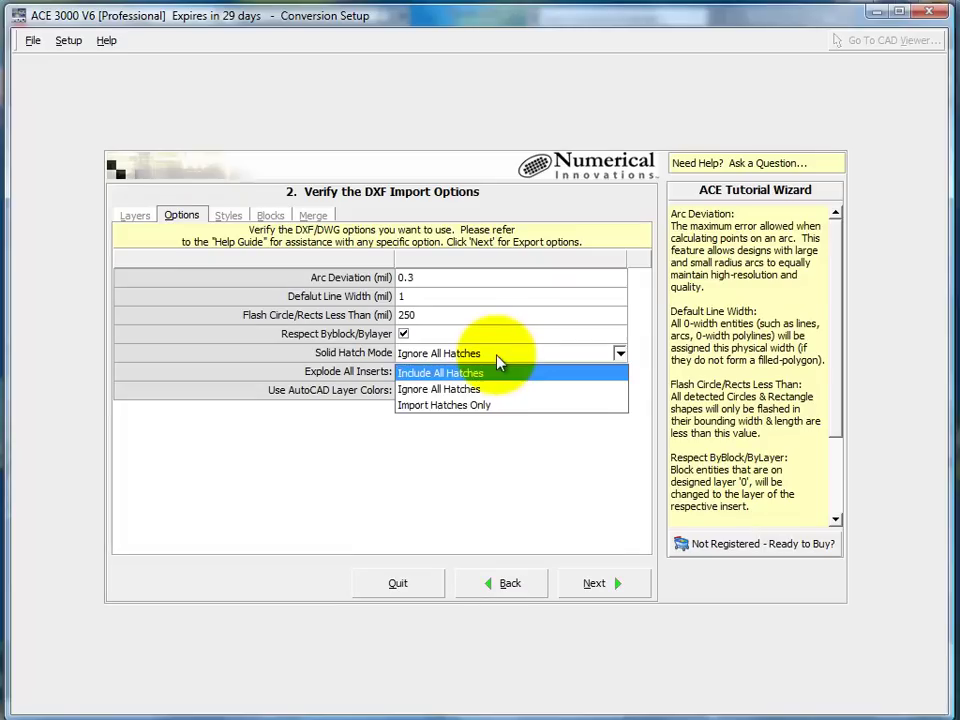
{"action": "left_click", "coordinate": [497, 375]}
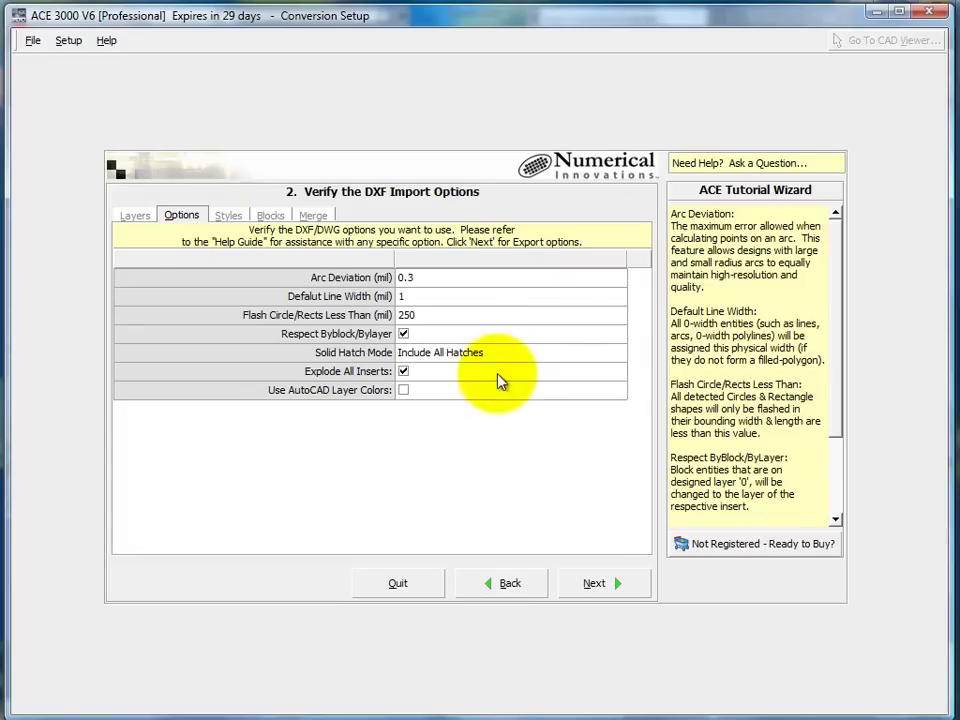
{"action": "left_click", "coordinate": [136, 218]}
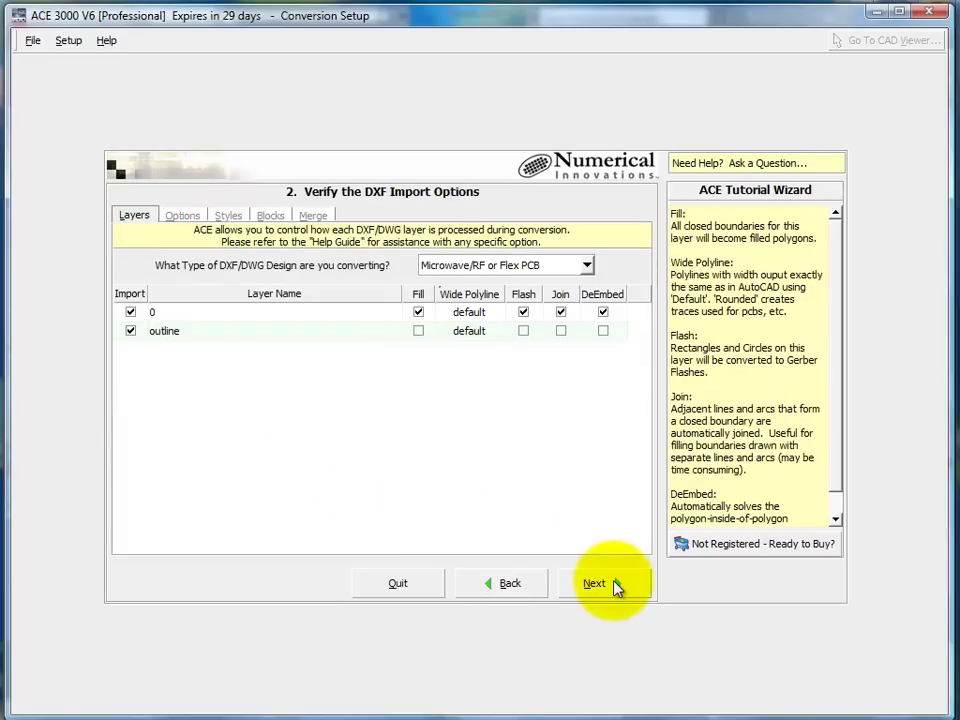
- Accept the import options and the Metric 3.4 Gerber export options, and view the converted layout in the CAD viewer
{"action": "left_click", "coordinate": [615, 583]}
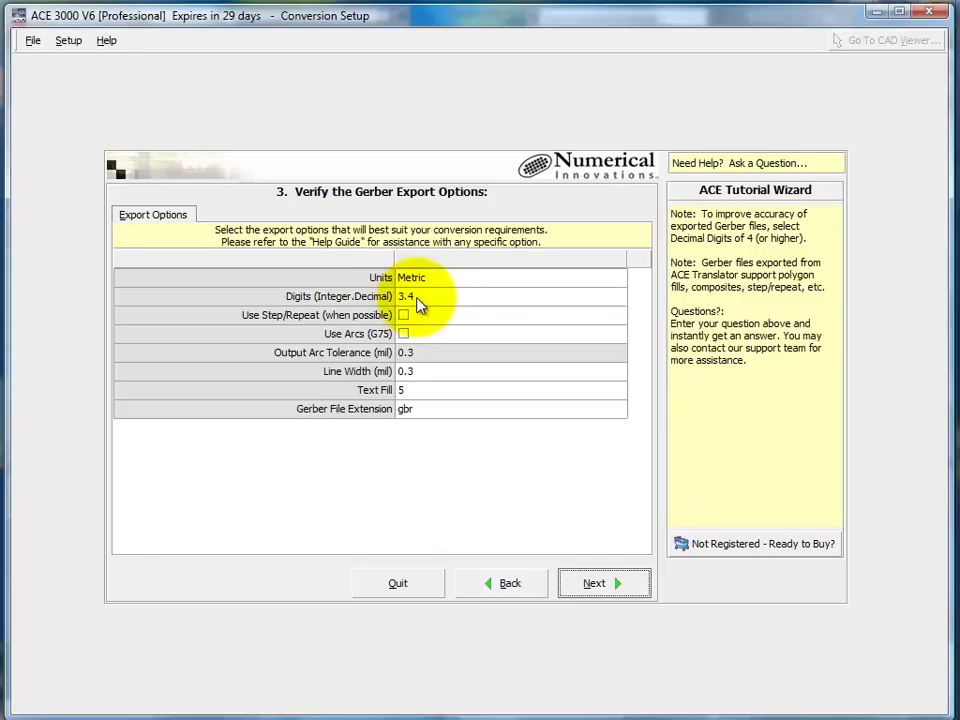
{"action": "left_click", "coordinate": [615, 588]}
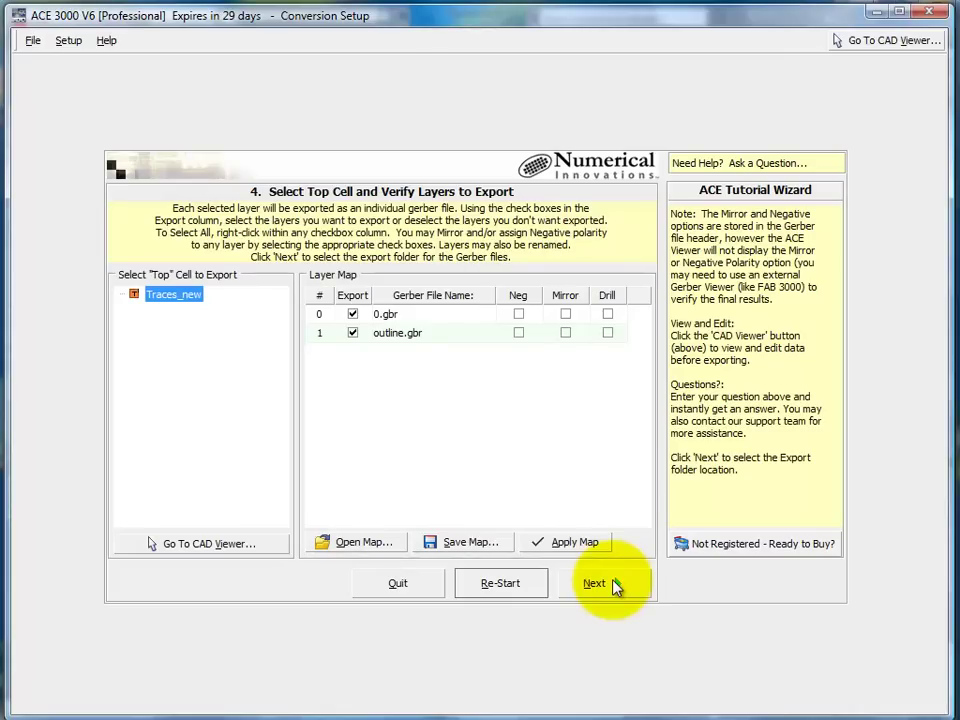
{"action": "left_click", "coordinate": [229, 545]}
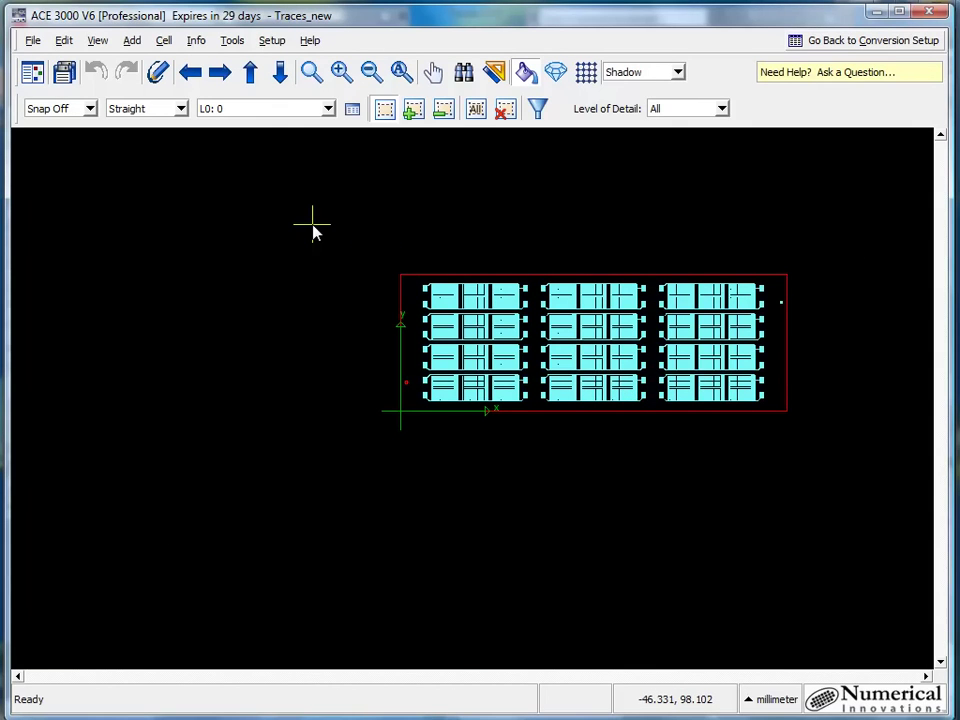
{"action": "scroll", "coordinate": [611, 300], "scroll_direction": "up", "scroll_amount": 5}
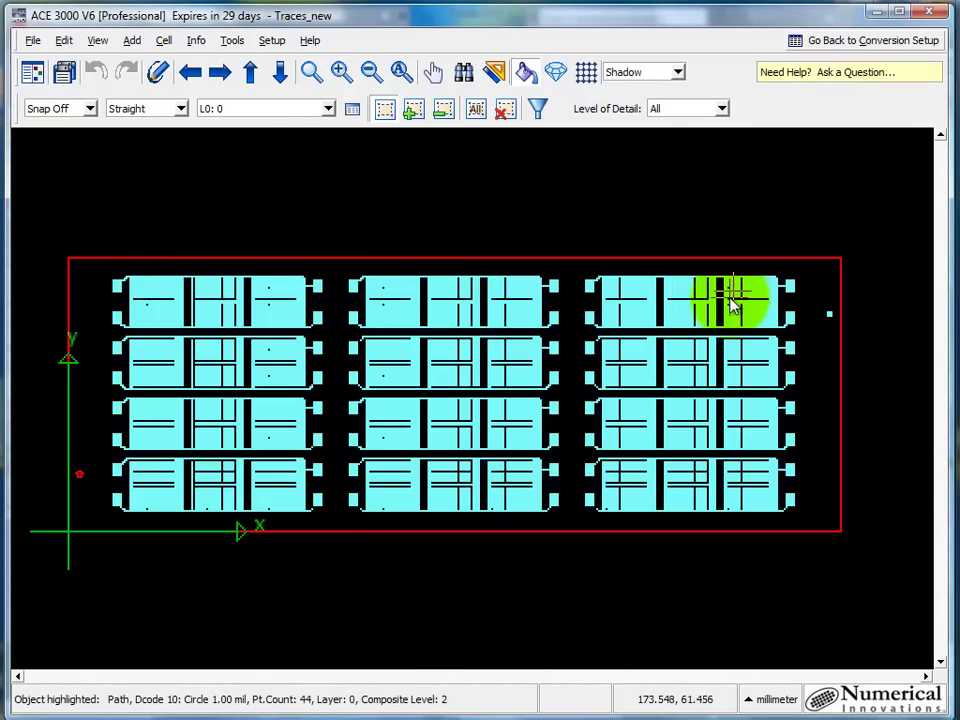
{"action": "scroll", "coordinate": [709, 280], "scroll_direction": "down", "scroll_amount": 5}
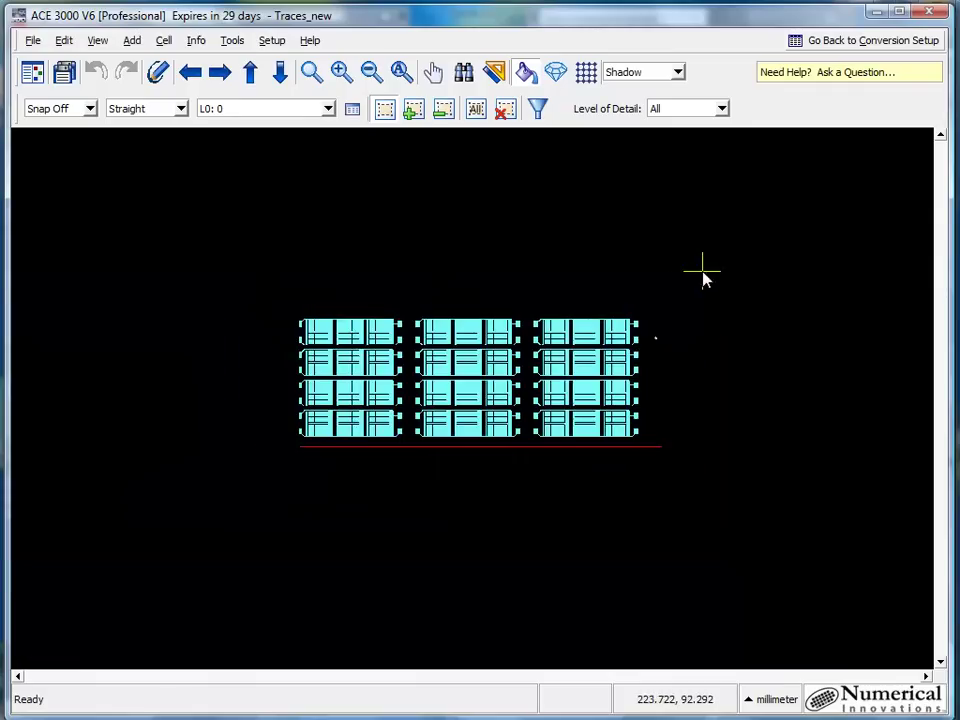
- Select all the traces together with the border and assign them to layer 0: 0 in their properties
{"action": "left_click_drag", "start_coordinate": [230, 283], "coordinate": [695, 463]}
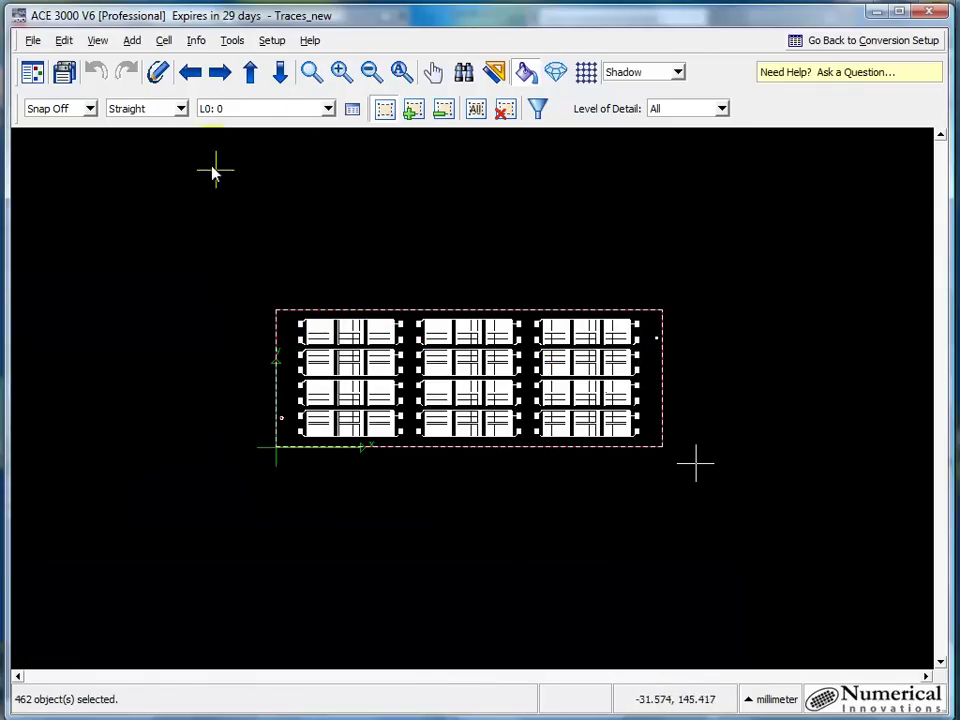
{"action": "left_click", "coordinate": [64, 41]}
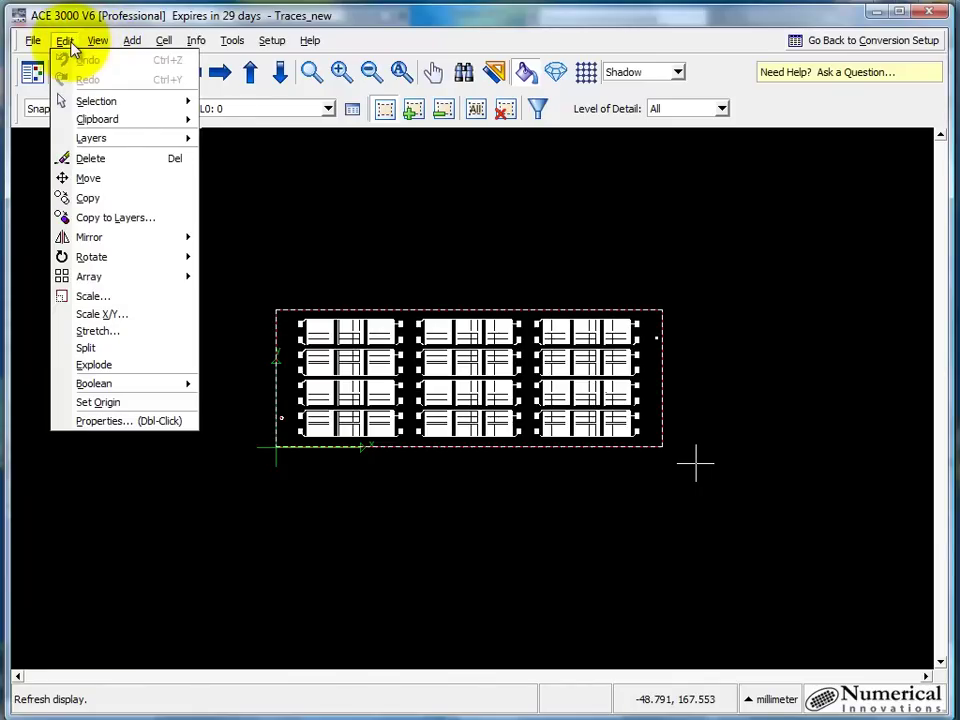
{"action": "mouse_move", "coordinate": [125, 147]}
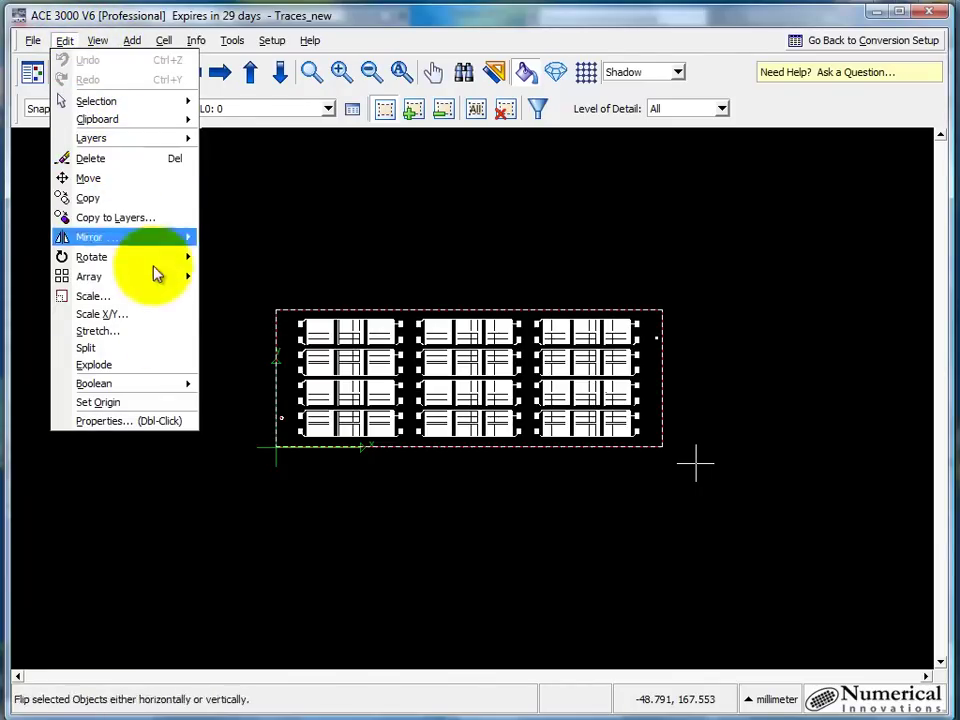
{"action": "left_click", "coordinate": [160, 421]}
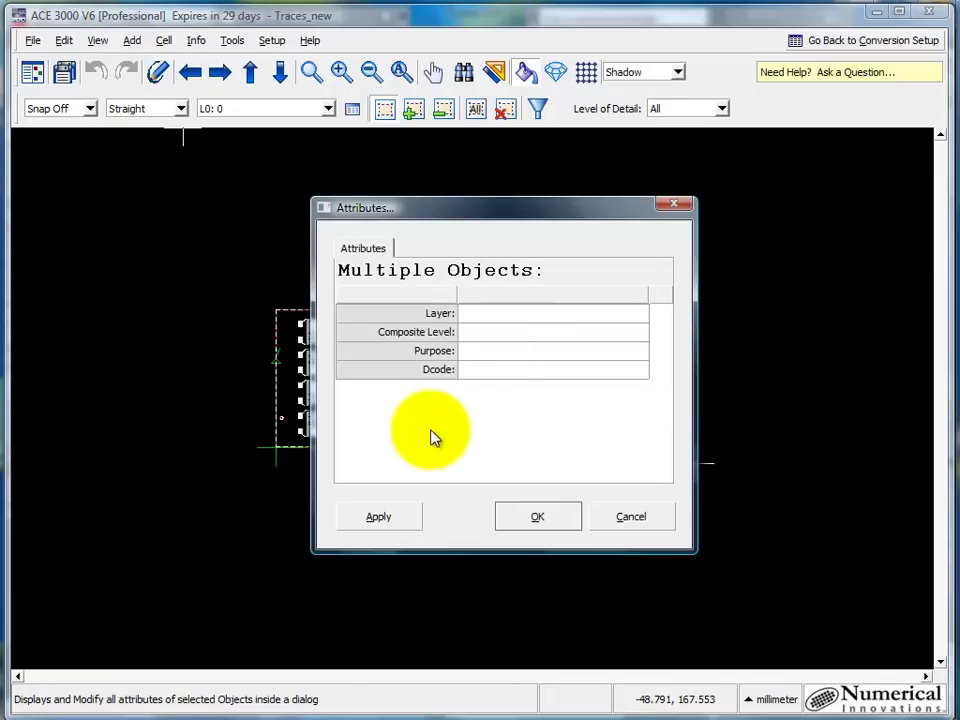
{"action": "left_click", "coordinate": [515, 315]}
{"action": "left_click", "coordinate": [516, 333]}
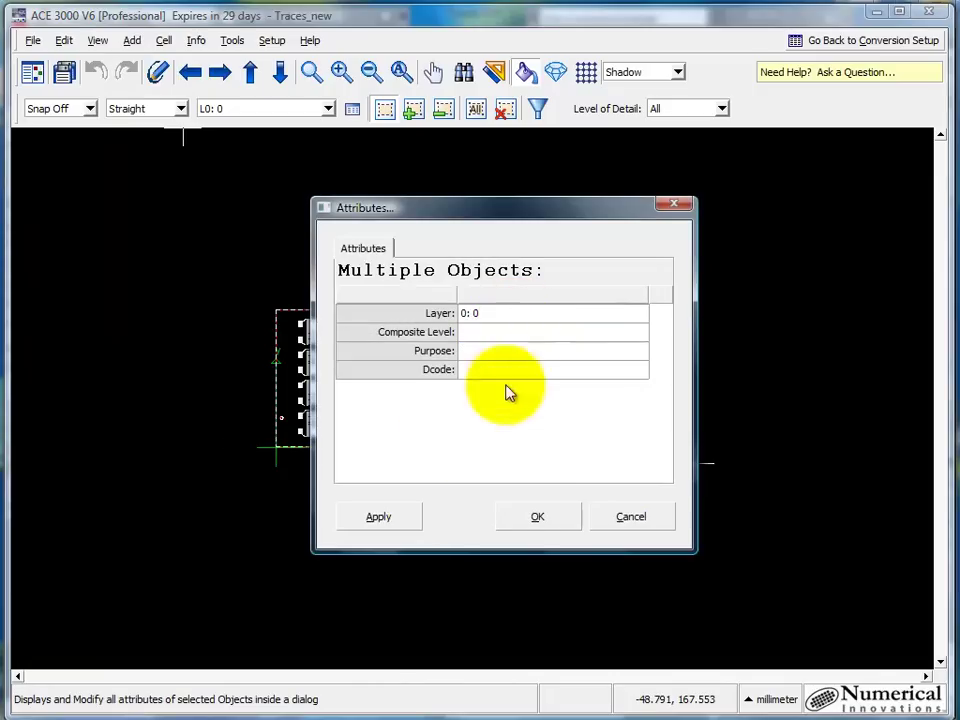
{"action": "left_click", "coordinate": [540, 517]}
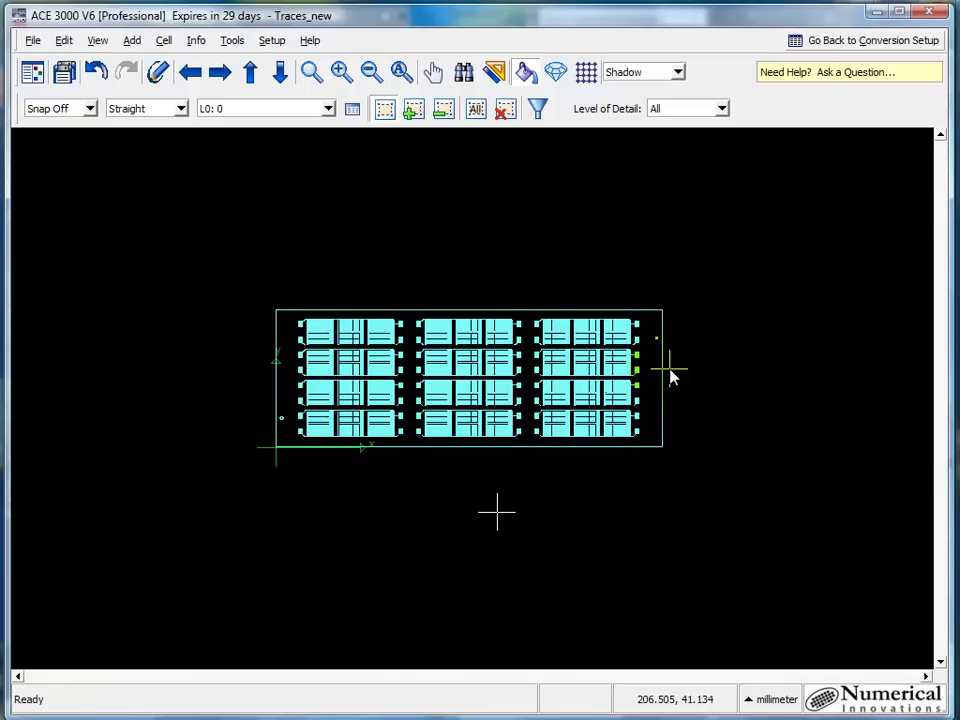
- Return to the conversion setup after viewing the merged layout and exclude outline.gbr from the export
{"action": "scroll", "coordinate": [658, 364], "scroll_direction": "up", "scroll_amount": 5}
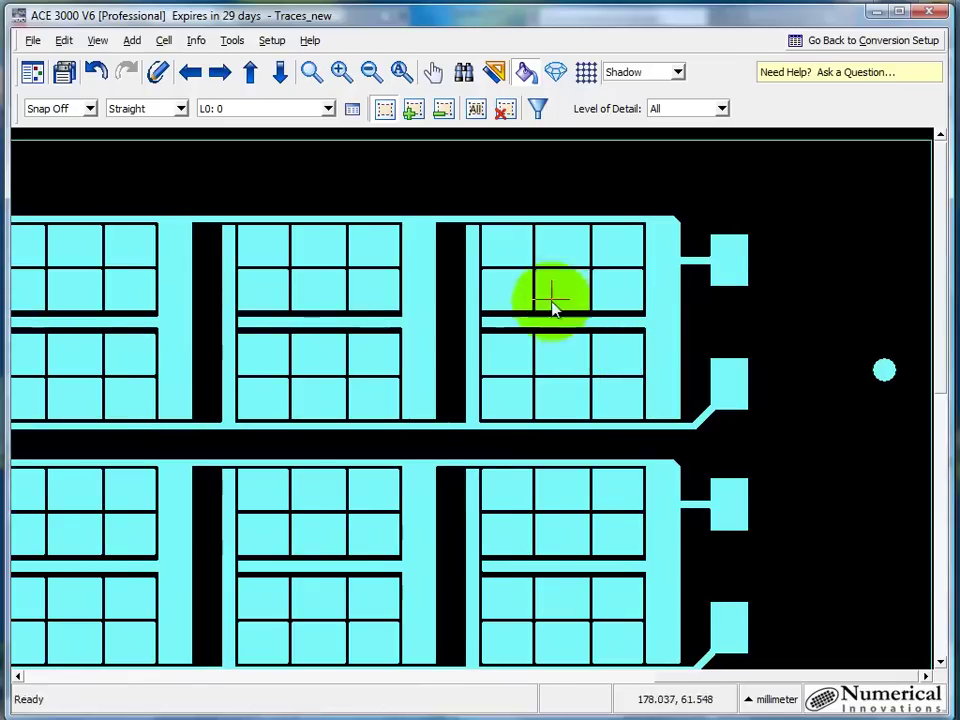
{"action": "scroll", "coordinate": [552, 305], "scroll_direction": "down", "scroll_amount": 6}
{"action": "scroll", "coordinate": [555, 317], "scroll_direction": "up", "scroll_amount": 1}
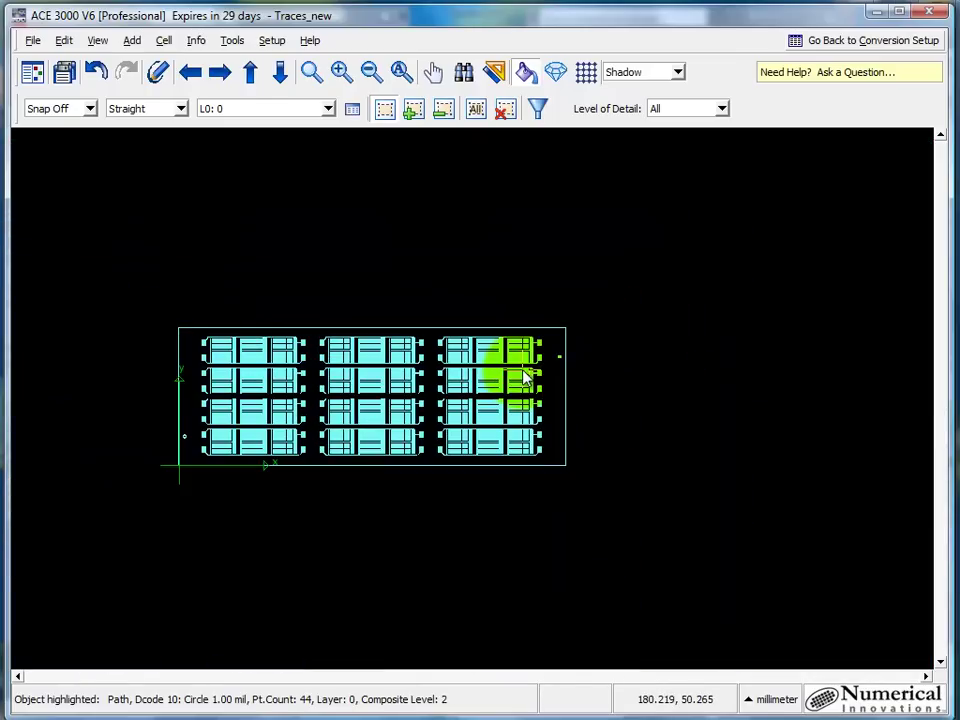
{"action": "left_click", "coordinate": [866, 44]}
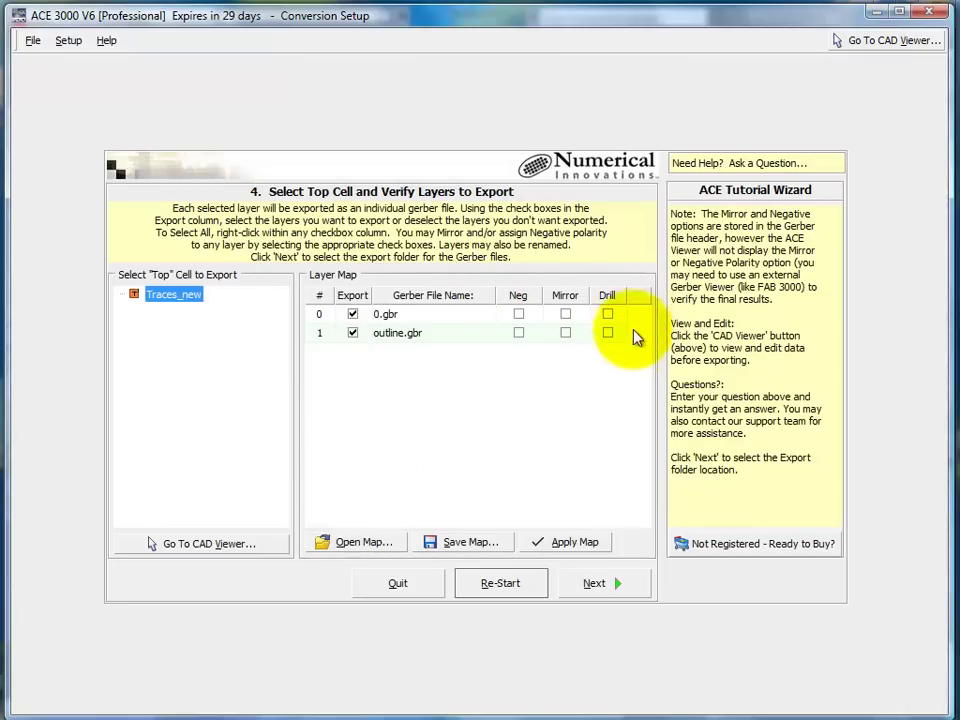
{"action": "left_click", "coordinate": [352, 332]}
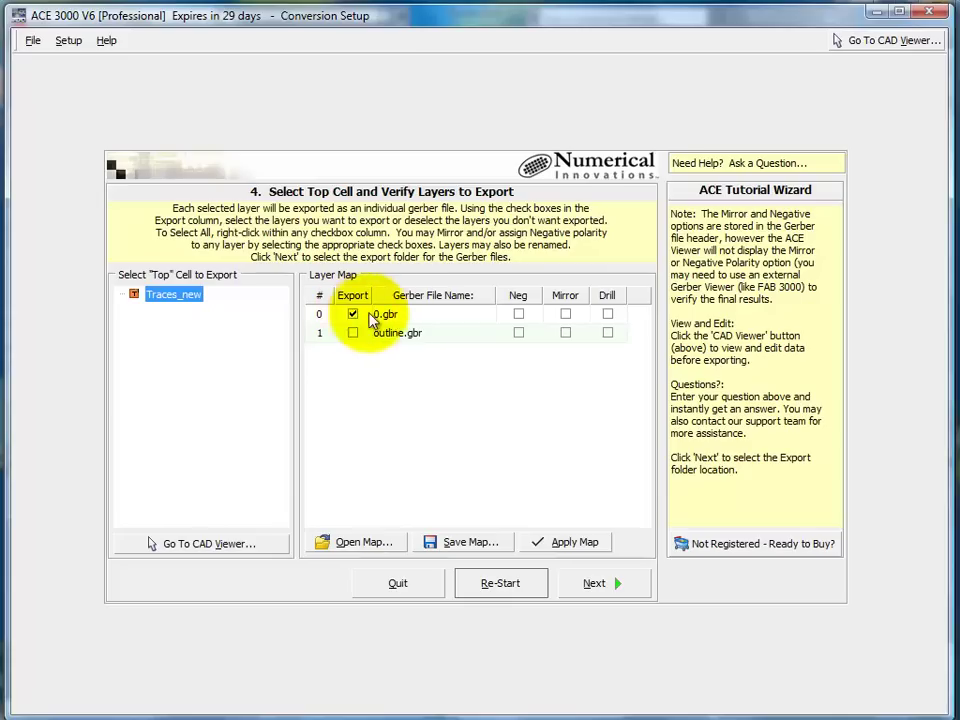
- Rename the Gerber file of layer 0 as traces.gbr and export it to the 4-11 folder
{"action": "left_click", "coordinate": [398, 318]}
{"action": "left_click", "coordinate": [378, 314]}
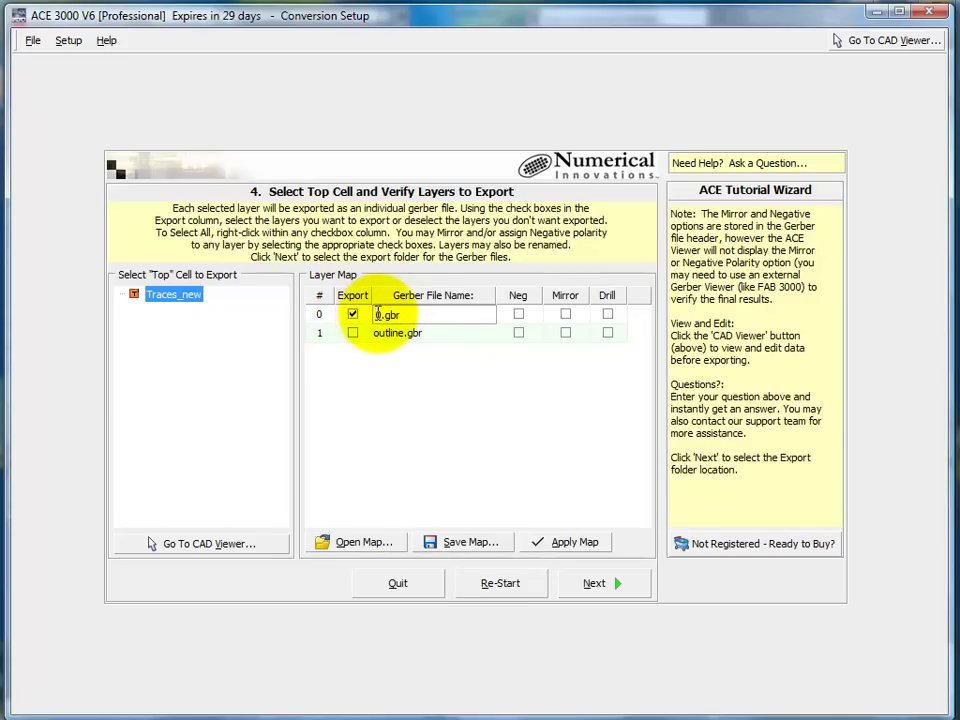
{"action": "type", "text": "traces"}
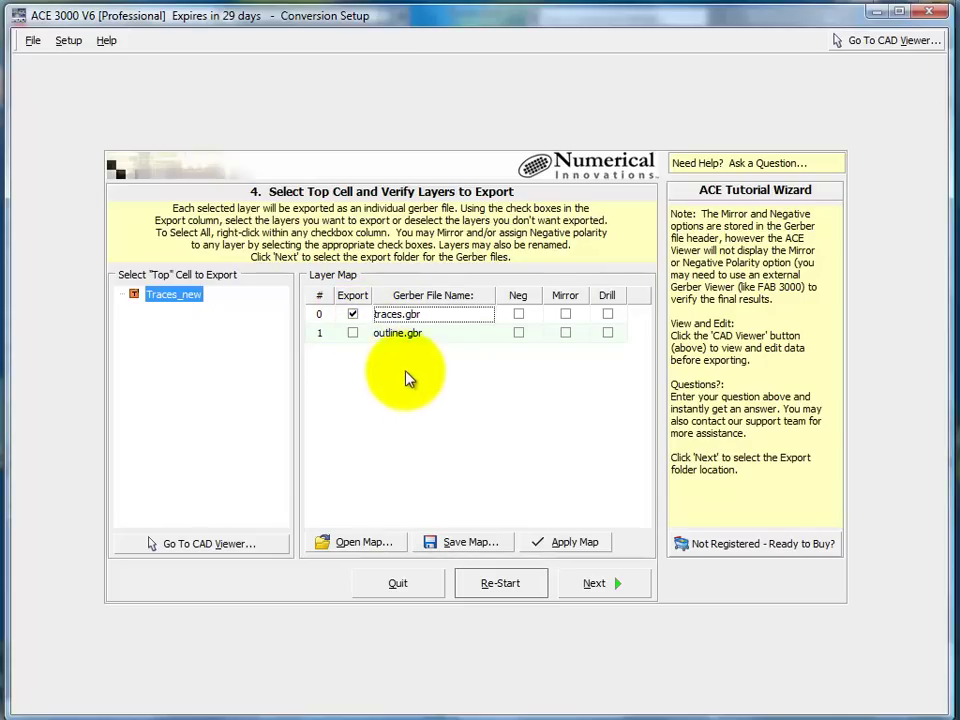
{"action": "key", "text": "Return"}
{"action": "left_click", "coordinate": [600, 584]}
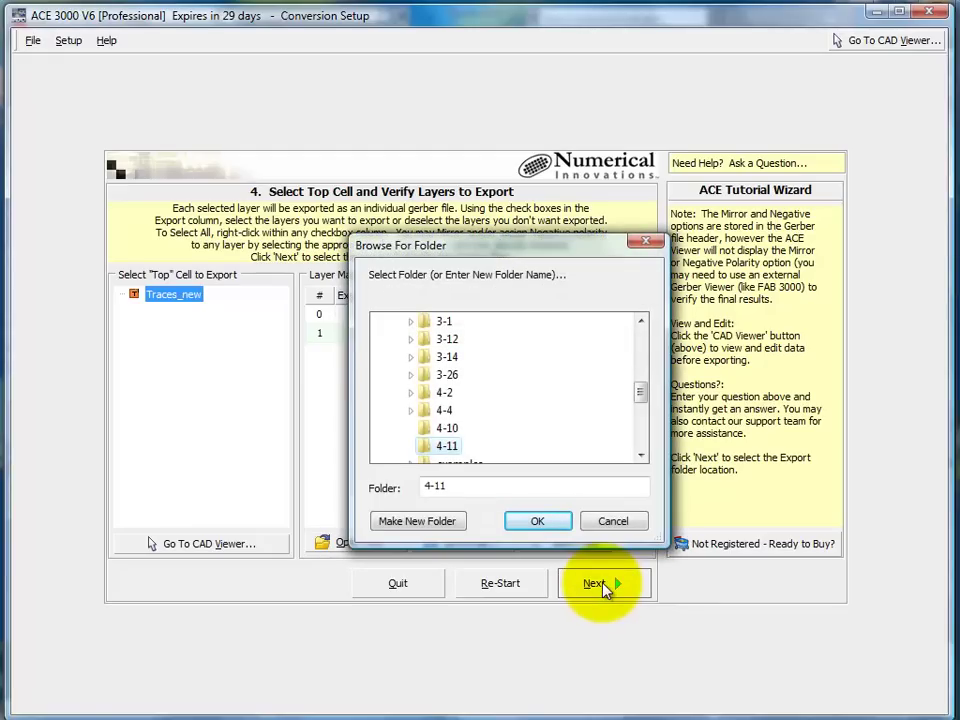
{"action": "left_click", "coordinate": [540, 528]}
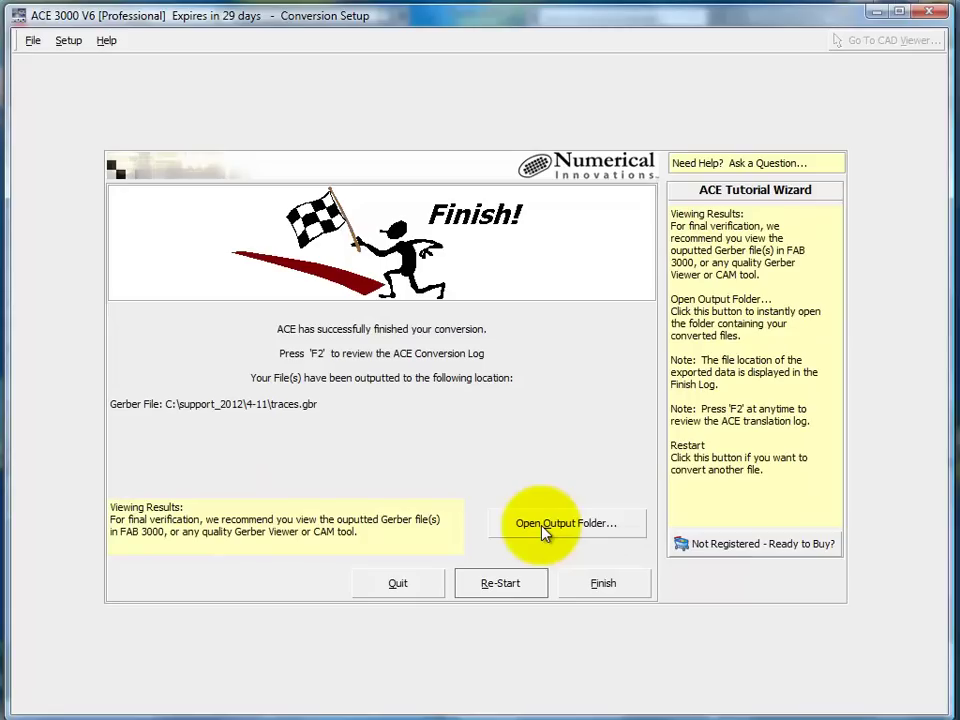